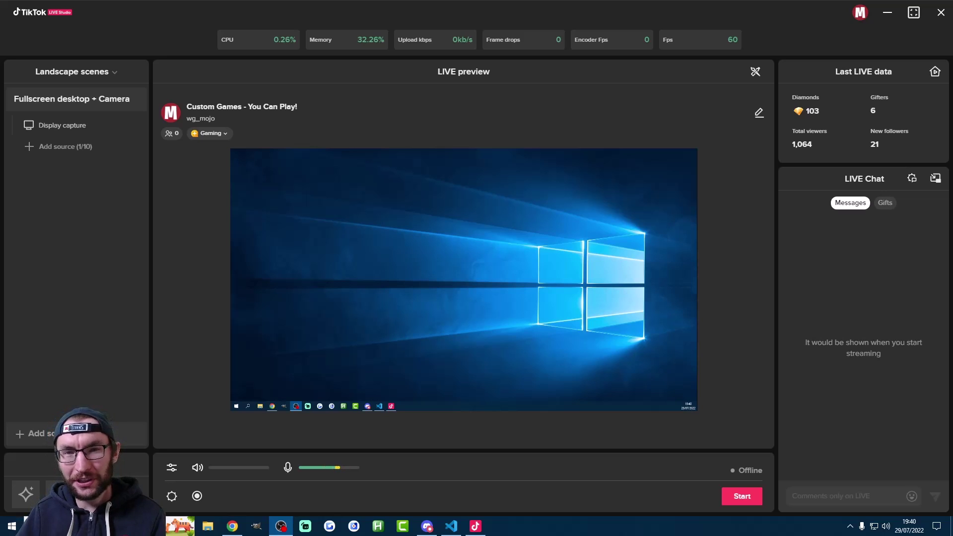
- Add an Alert source and enable subscriber alerts
{"action": "left_click", "coordinate": [41, 147]}
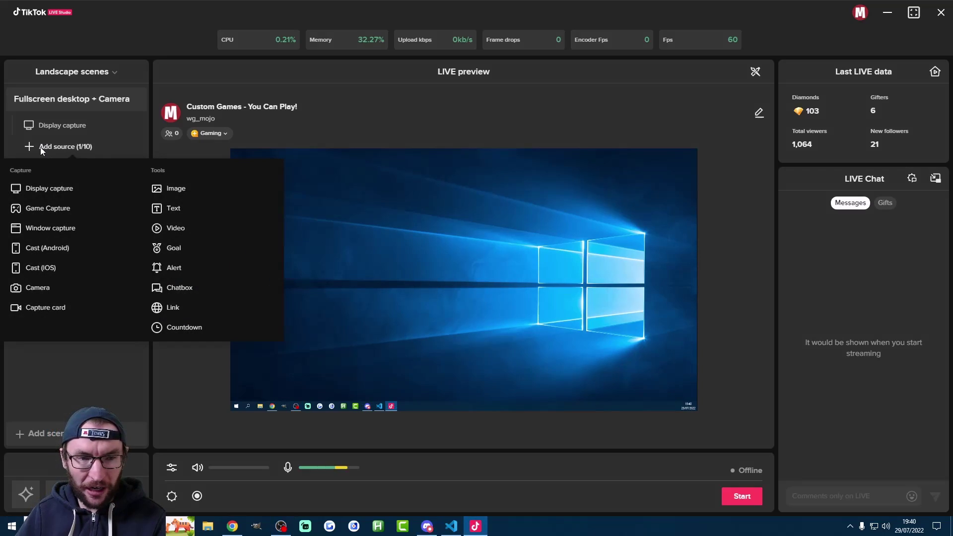
{"action": "left_click", "coordinate": [174, 271]}
{"action": "left_click", "coordinate": [443, 200]}
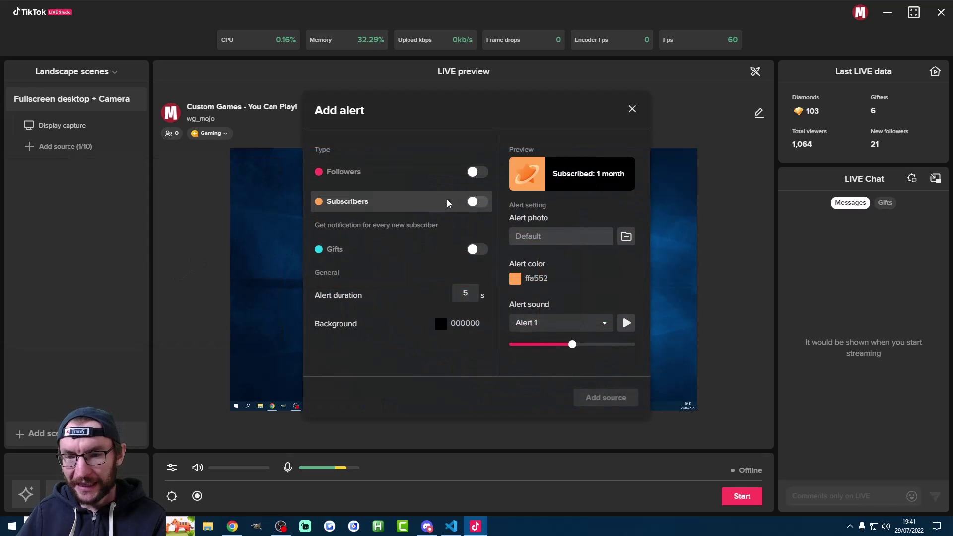
{"action": "left_click", "coordinate": [462, 204]}
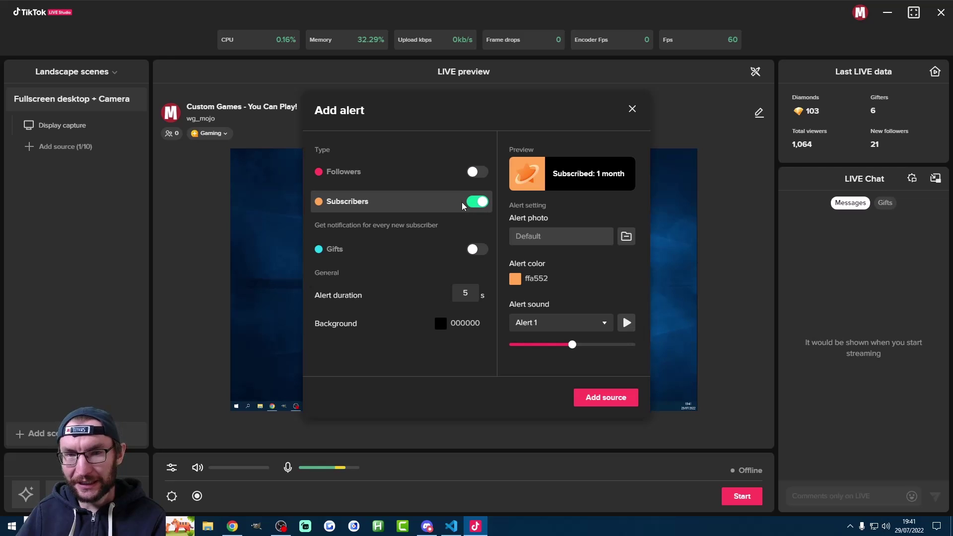
{"action": "left_click_drag", "start_coordinate": [438, 227], "coordinate": [311, 228]}
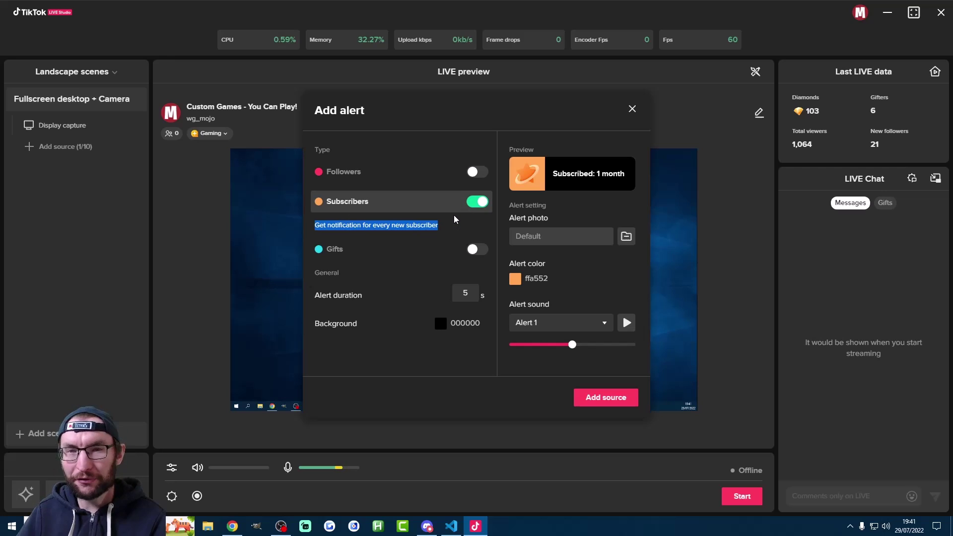
{"action": "left_click", "coordinate": [447, 226]}
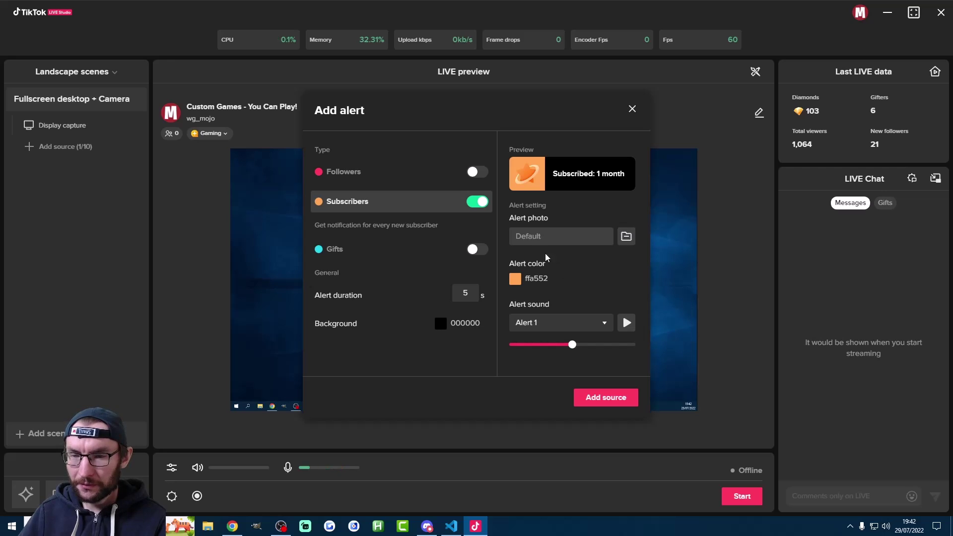
- Make the subscriber alert colour green and the alert background red (D11D1D)
{"action": "left_click", "coordinate": [516, 279]}
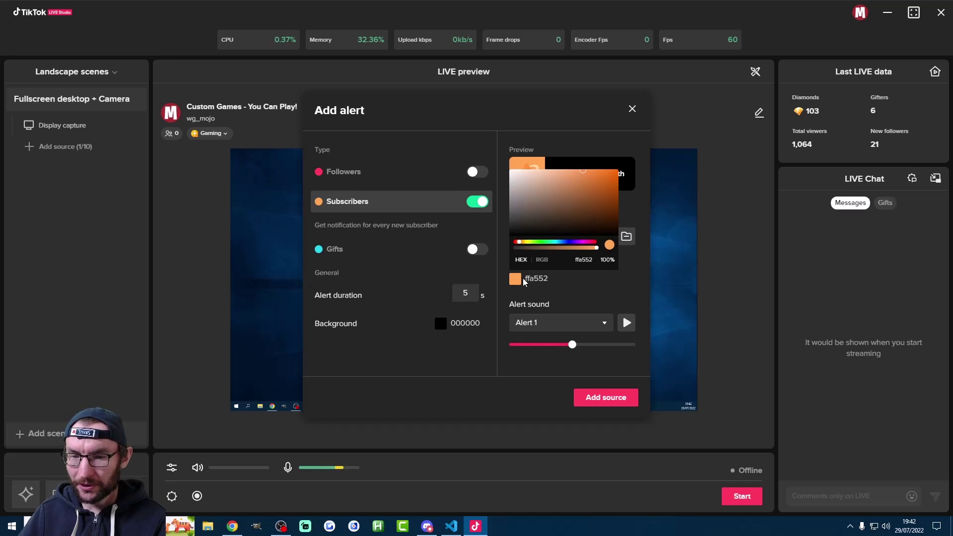
{"action": "left_click_drag", "start_coordinate": [537, 243], "coordinate": [550, 247]}
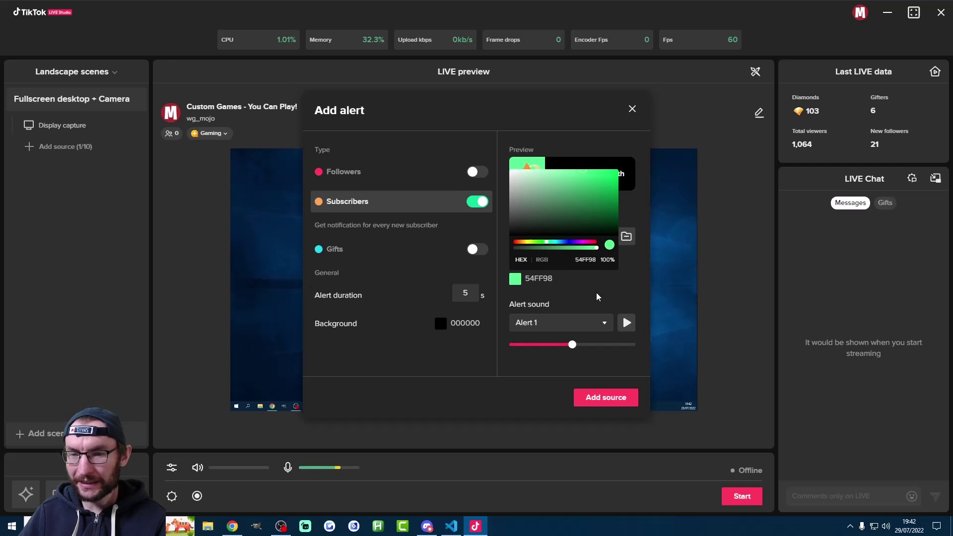
{"action": "left_click", "coordinate": [598, 296]}
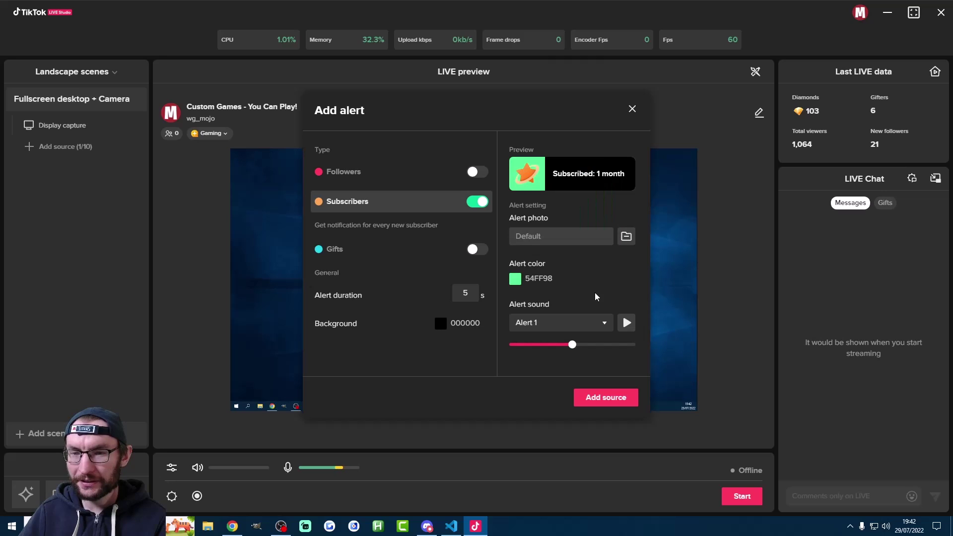
{"action": "left_click", "coordinate": [442, 323]}
{"action": "left_click", "coordinate": [529, 227]}
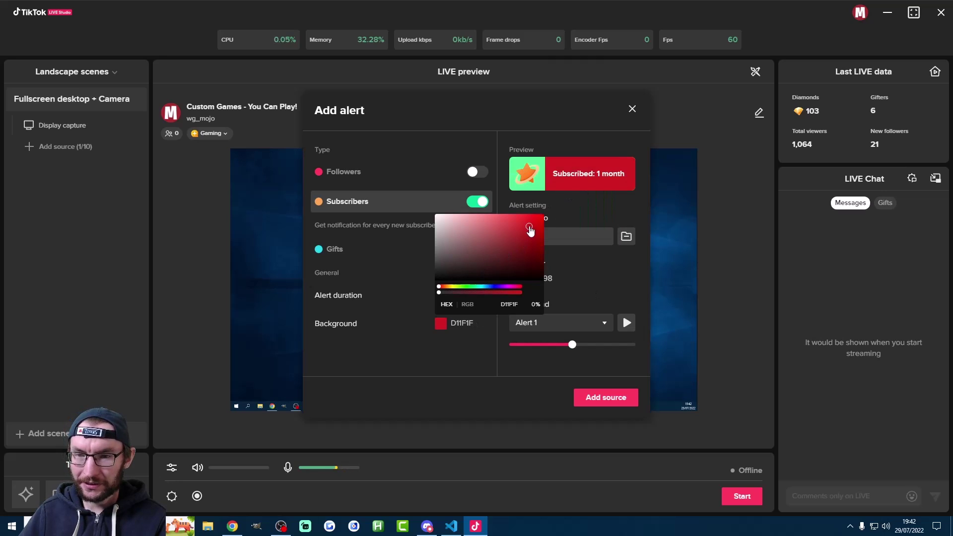
{"action": "left_click_drag", "start_coordinate": [530, 229], "coordinate": [531, 227]}
{"action": "left_click", "coordinate": [583, 273]}
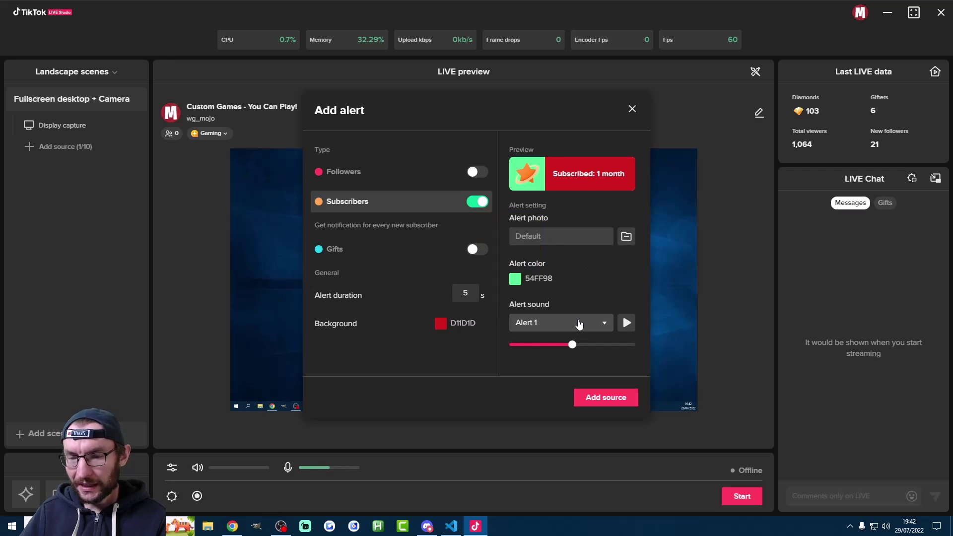
- Choose the Alert 3 sound and enable follower and gift alerts
{"action": "left_click", "coordinate": [546, 323]}
{"action": "left_click", "coordinate": [544, 392]}
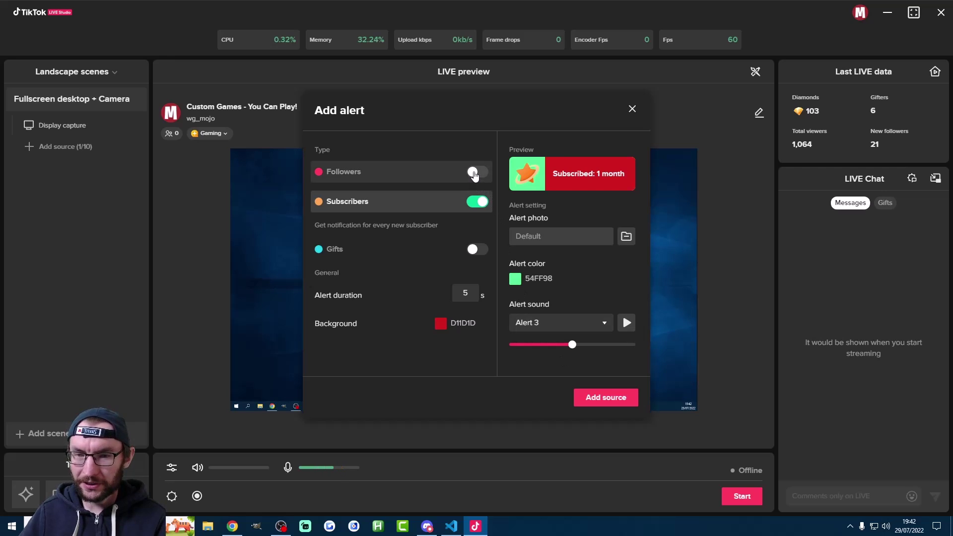
{"action": "left_click", "coordinate": [477, 173]}
{"action": "left_click", "coordinate": [475, 249]}
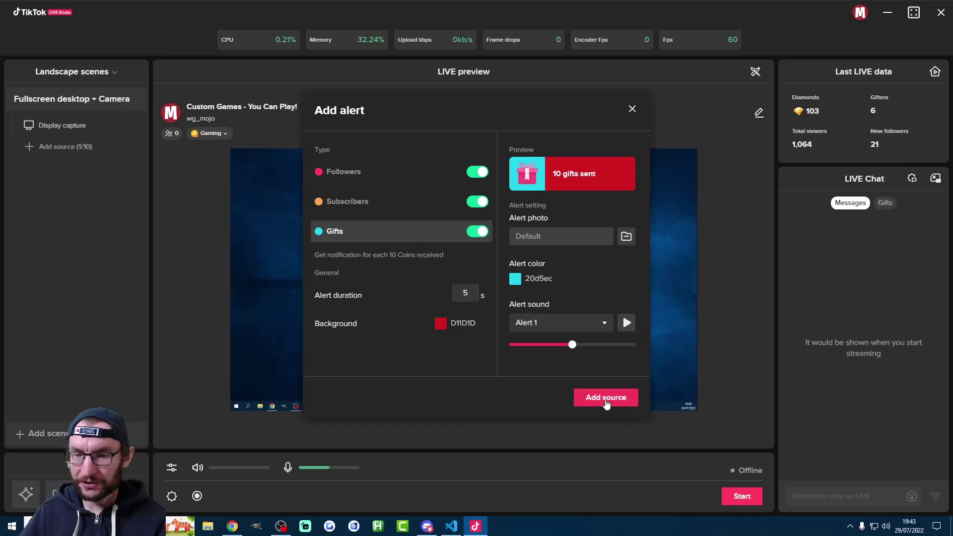
- Add the alert to the scene, enlarge it and centre it across the preview's upper middle
{"action": "left_click", "coordinate": [606, 398]}
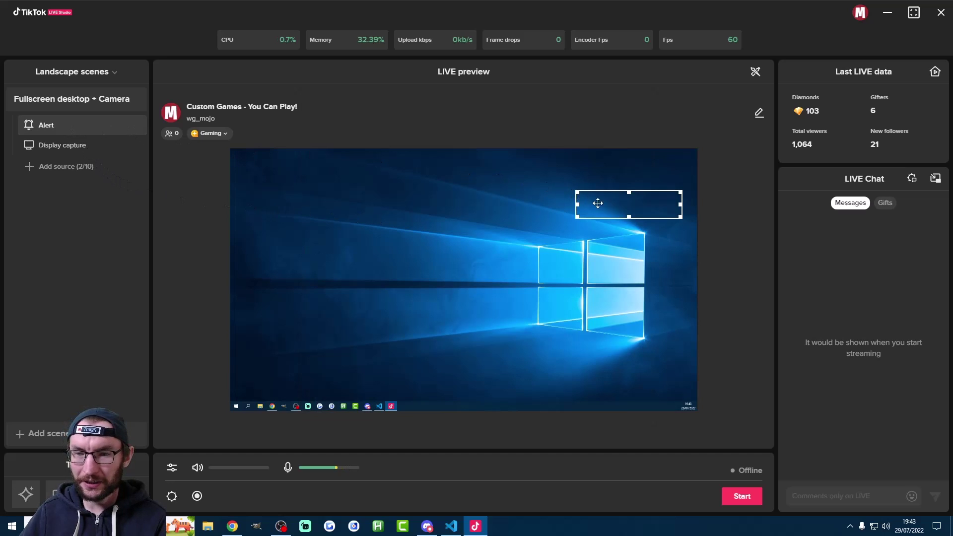
{"action": "left_click_drag", "start_coordinate": [619, 207], "coordinate": [359, 200]}
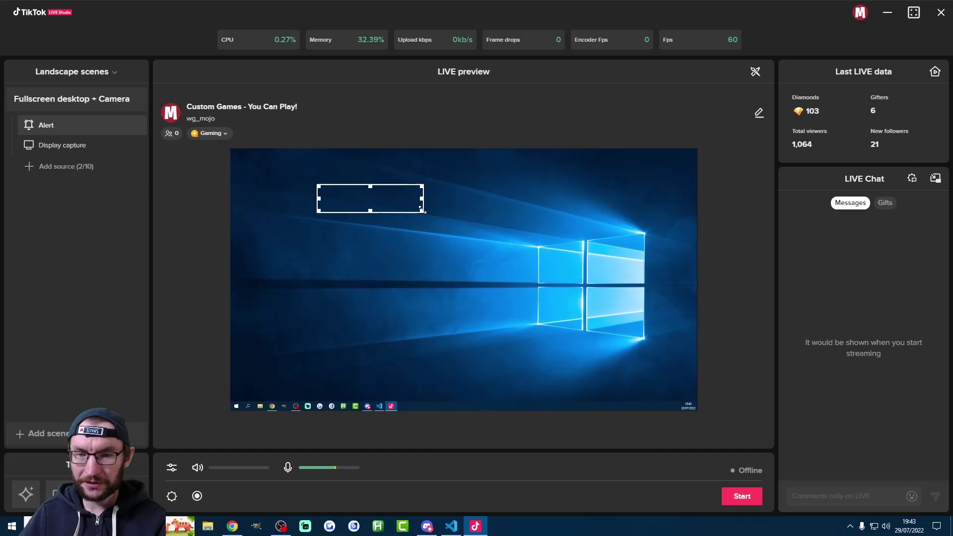
{"action": "left_click_drag", "start_coordinate": [428, 212], "coordinate": [500, 232]}
{"action": "left_click_drag", "start_coordinate": [445, 222], "coordinate": [495, 204]}
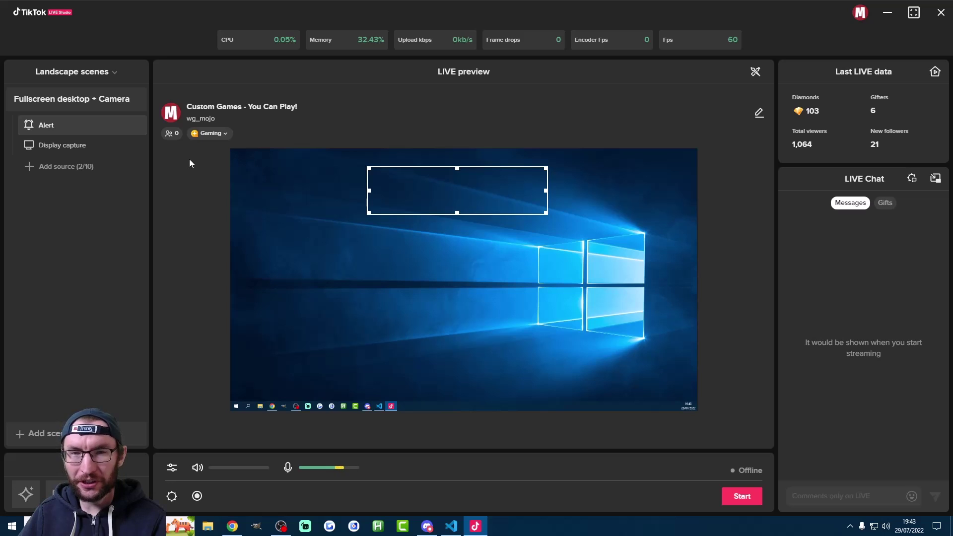
- Add a Subscribers goal source with a target of 10
{"action": "left_click", "coordinate": [44, 169]}
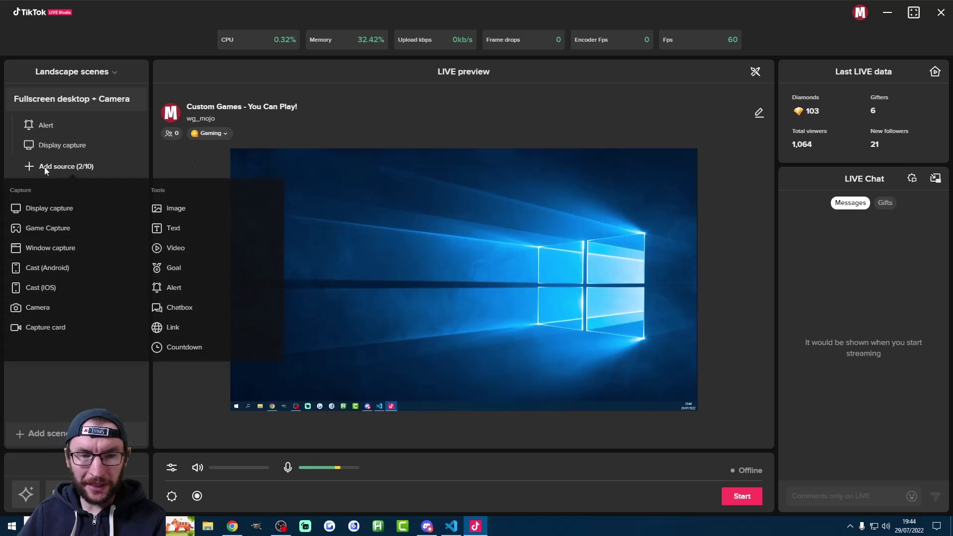
{"action": "left_click", "coordinate": [174, 268]}
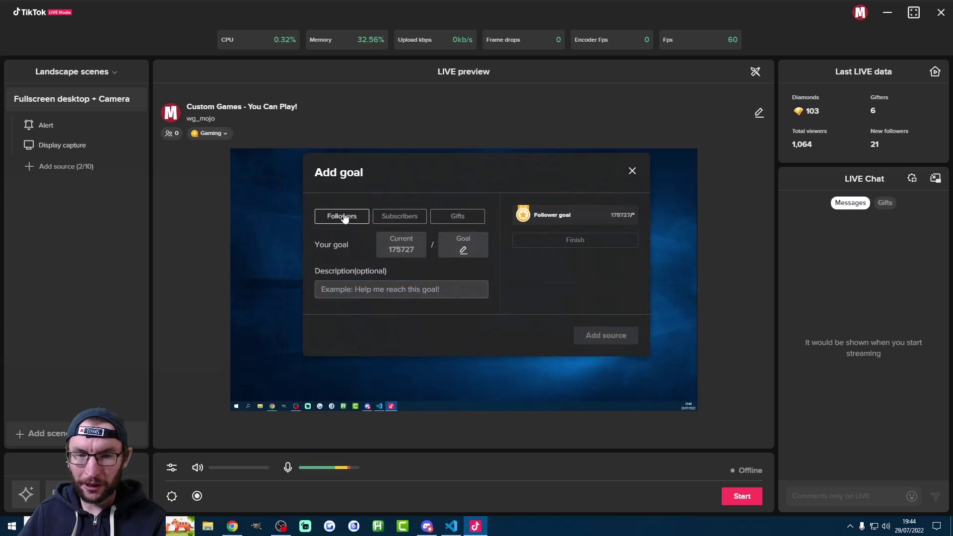
{"action": "left_click", "coordinate": [399, 216]}
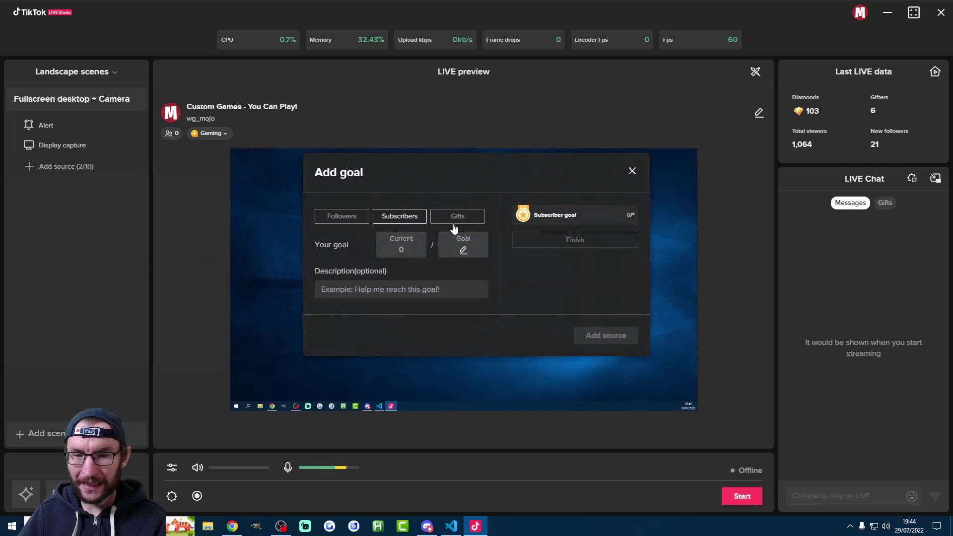
{"action": "left_click", "coordinate": [463, 251]}
{"action": "type", "text": "10"}
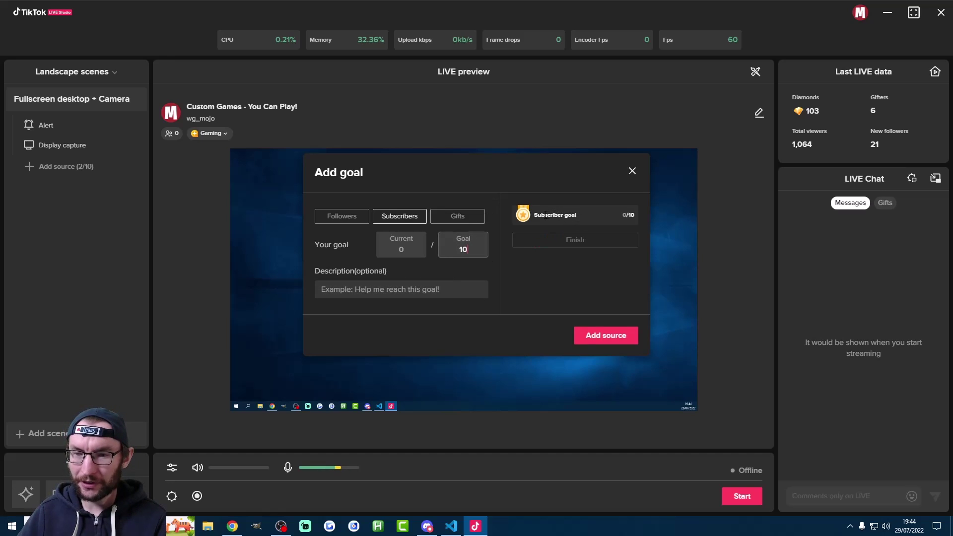
{"action": "left_click", "coordinate": [609, 340]}
- Enlarge the goal widget and move it to the left middle of the preview
{"action": "left_click_drag", "start_coordinate": [603, 171], "coordinate": [393, 199]}
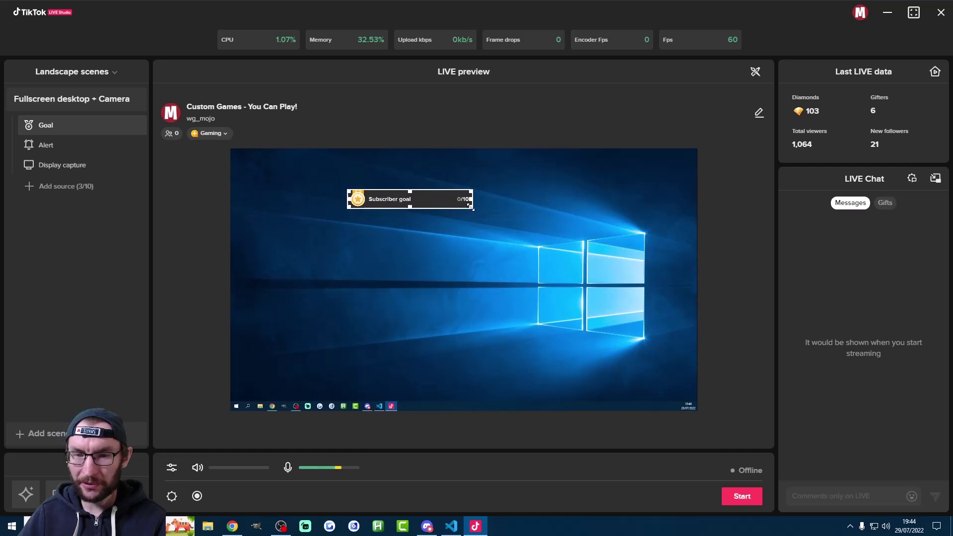
{"action": "left_click_drag", "start_coordinate": [473, 212], "coordinate": [500, 212]}
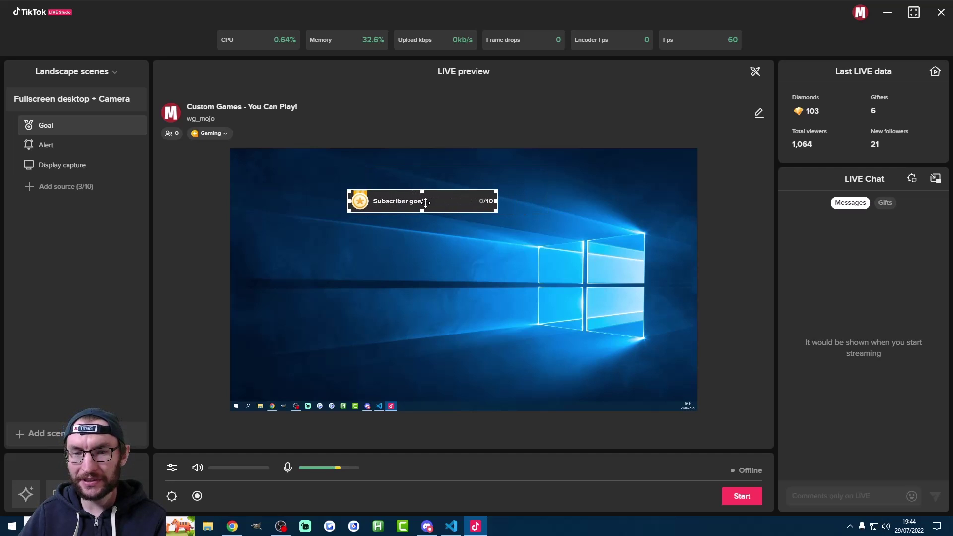
{"action": "left_click_drag", "start_coordinate": [426, 202], "coordinate": [315, 267]}
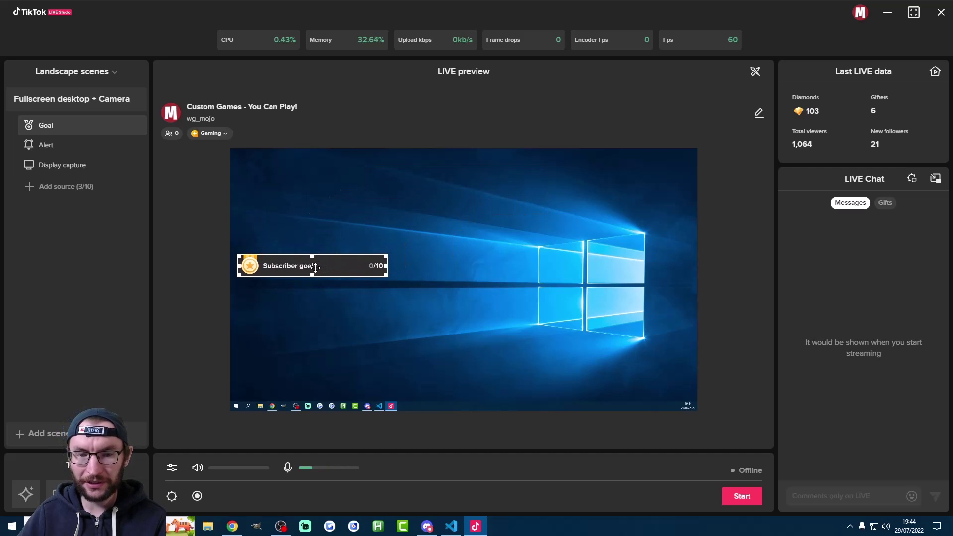
{"action": "left_click", "coordinate": [45, 187]}
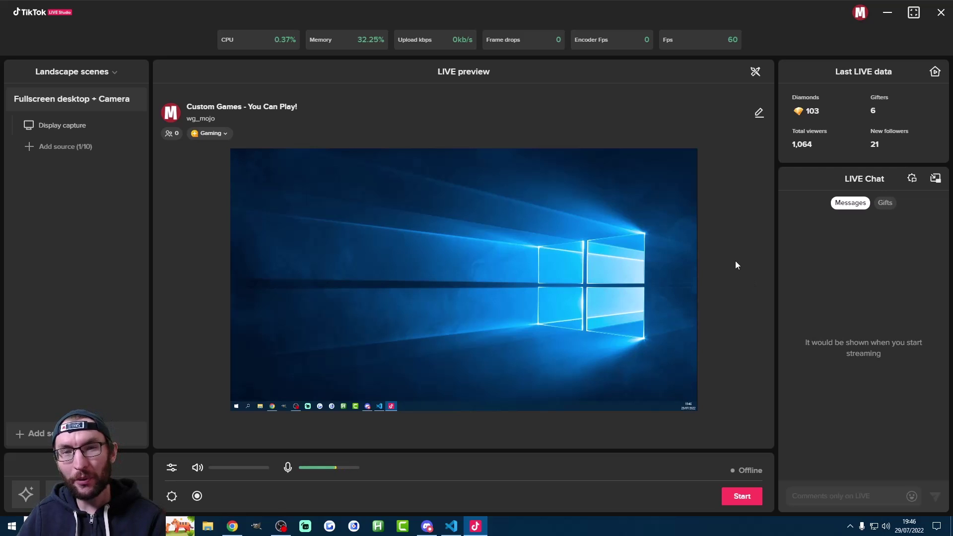
- Start adding a Cast (iOS) source from the source list
{"action": "left_click", "coordinate": [54, 149]}
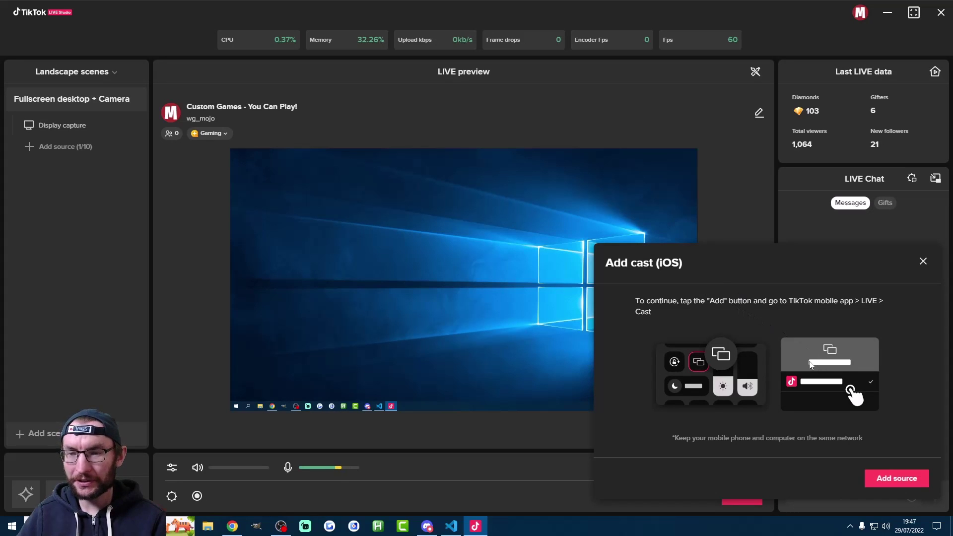
- Add the iOS cast, then shrink the phone mirror and place it upper-left in the preview
{"action": "left_click", "coordinate": [889, 478]}
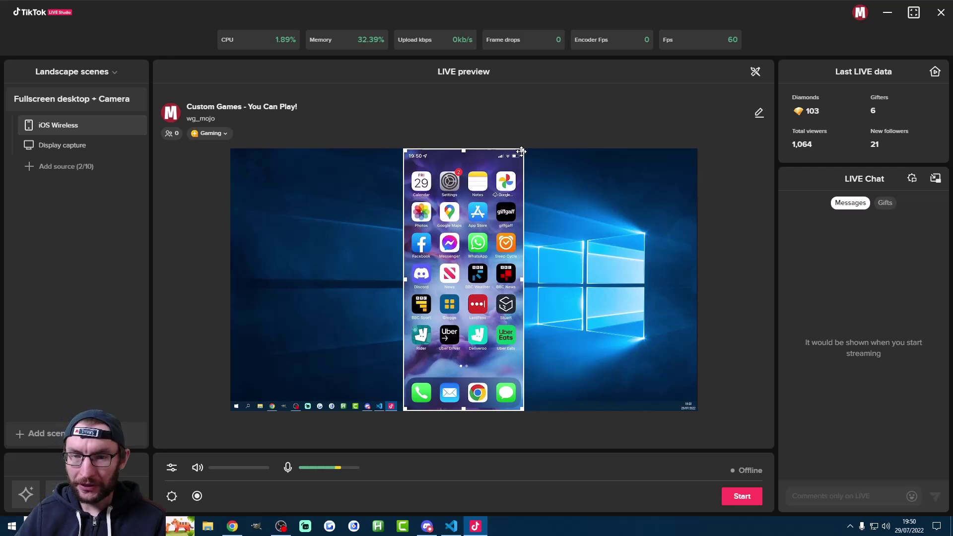
{"action": "left_click_drag", "start_coordinate": [525, 148], "coordinate": [477, 248]}
{"action": "left_click_drag", "start_coordinate": [446, 297], "coordinate": [403, 245]}
{"action": "left_click_drag", "start_coordinate": [400, 198], "coordinate": [374, 211]}
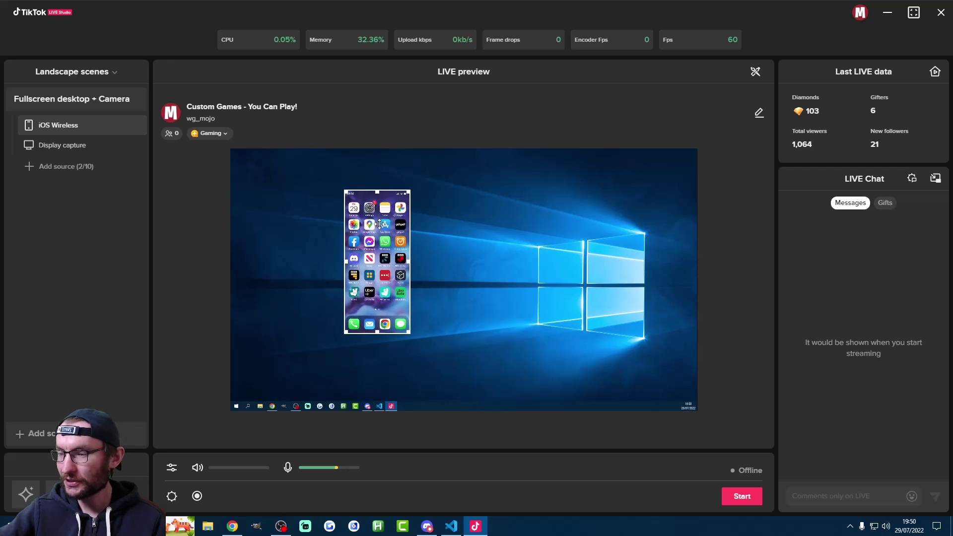
{"action": "left_click_drag", "start_coordinate": [377, 191], "coordinate": [375, 200]}
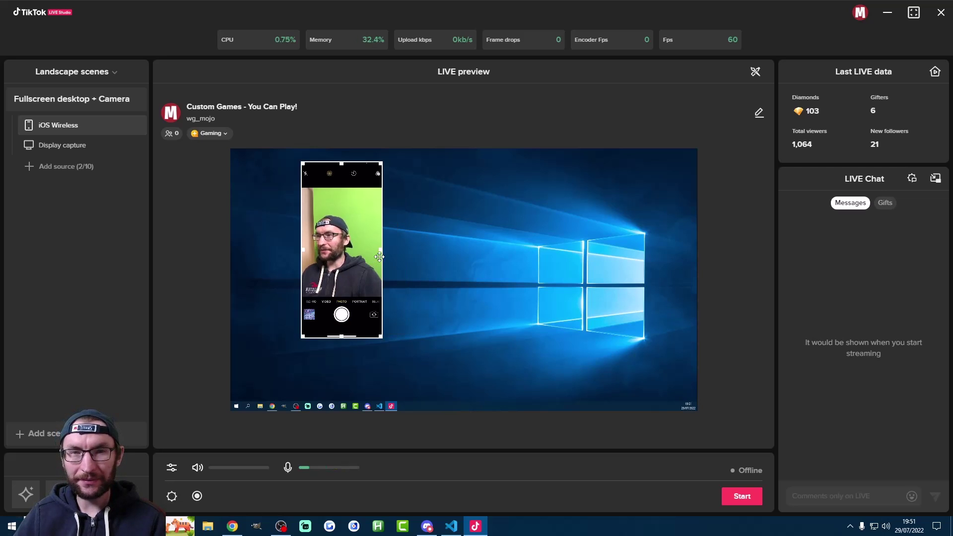
- Remove the iOS Wireless source and run a speed test, keeping the suggested 1080p, 60 fps quality
{"action": "key", "text": "Delete"}
{"action": "left_click", "coordinate": [71, 146]}
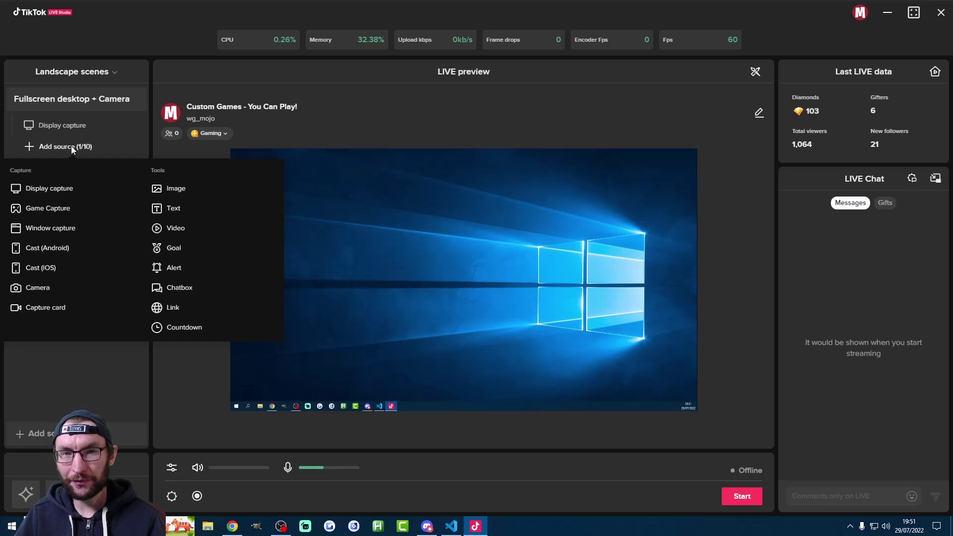
{"action": "left_click", "coordinate": [171, 496]}
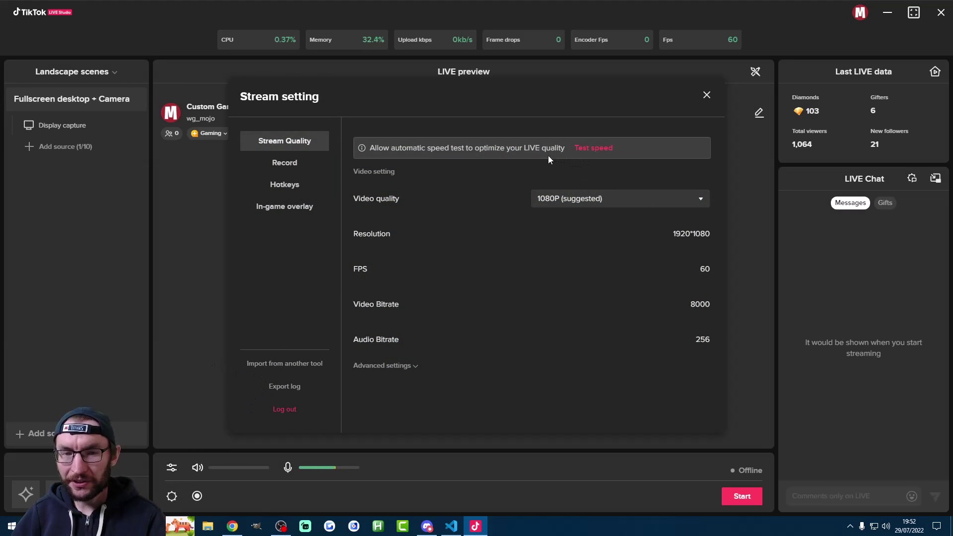
{"action": "left_click", "coordinate": [586, 148]}
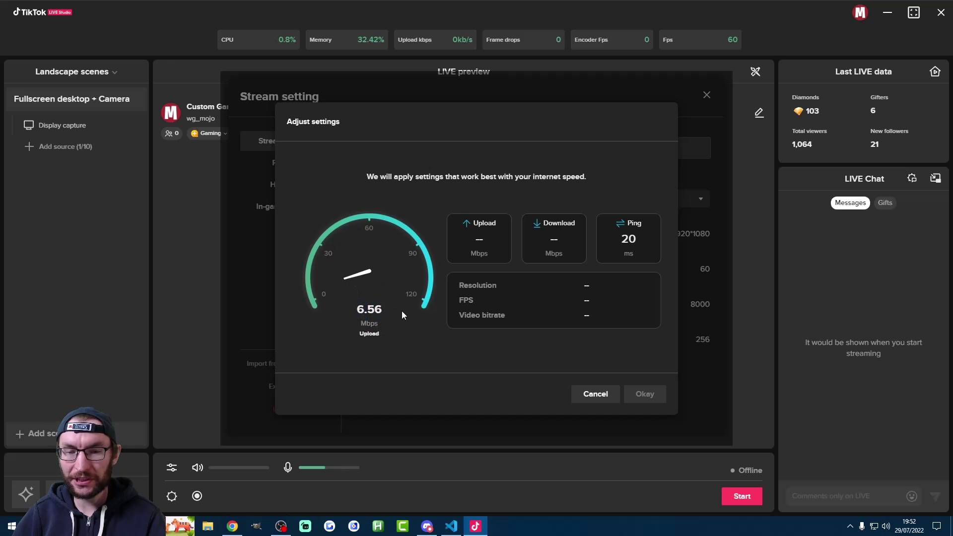
{"action": "left_click_drag", "start_coordinate": [465, 239], "coordinate": [487, 239]}
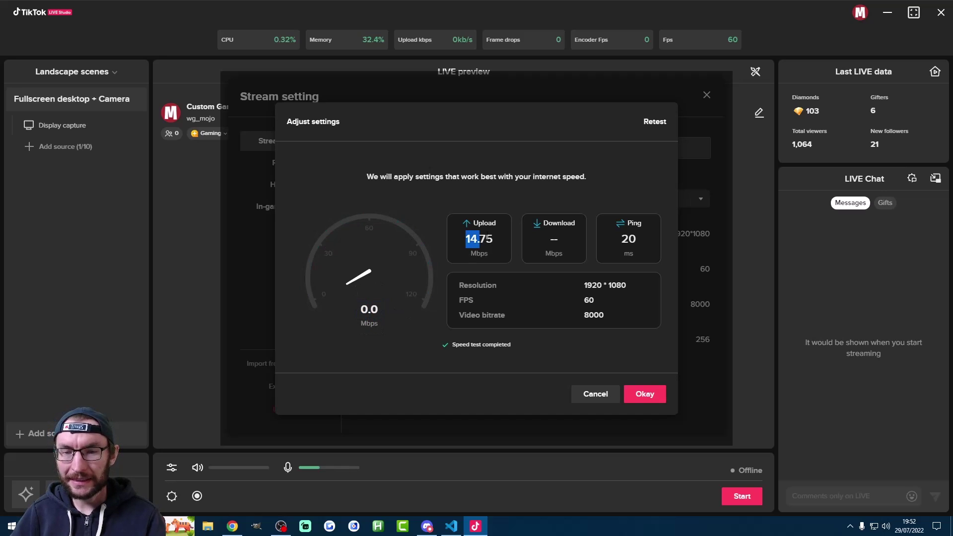
{"action": "left_click", "coordinate": [564, 269]}
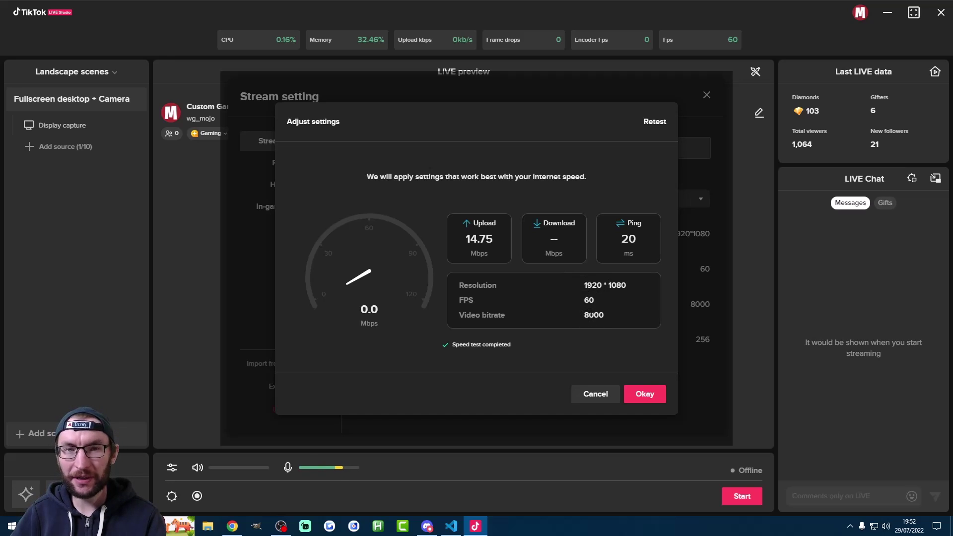
{"action": "key", "text": "Return"}
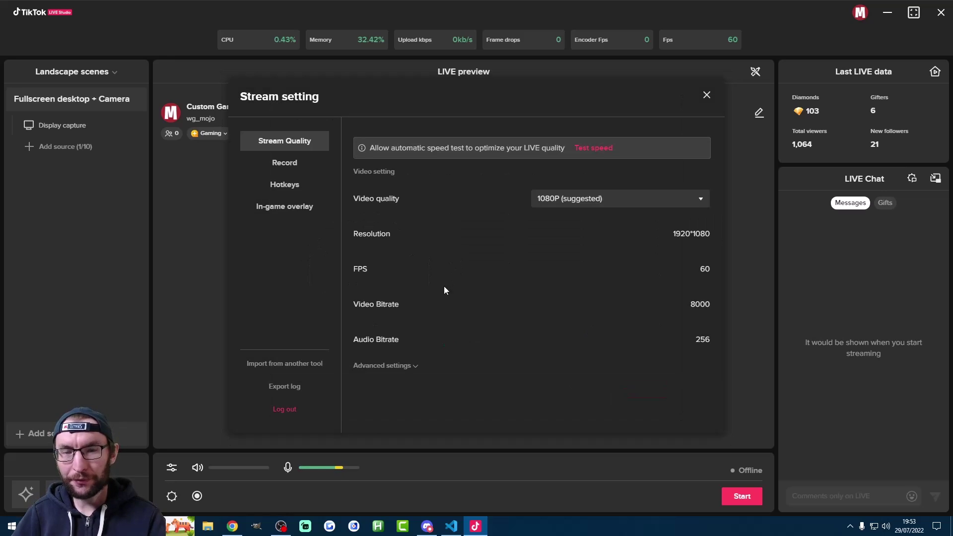
- Turn on stream latency in Advanced settings with a 30-second delay
{"action": "left_click", "coordinate": [394, 365]}
{"action": "scroll", "coordinate": [408, 334], "scroll_direction": "down", "scroll_amount": 3}
{"action": "left_click", "coordinate": [698, 281]}
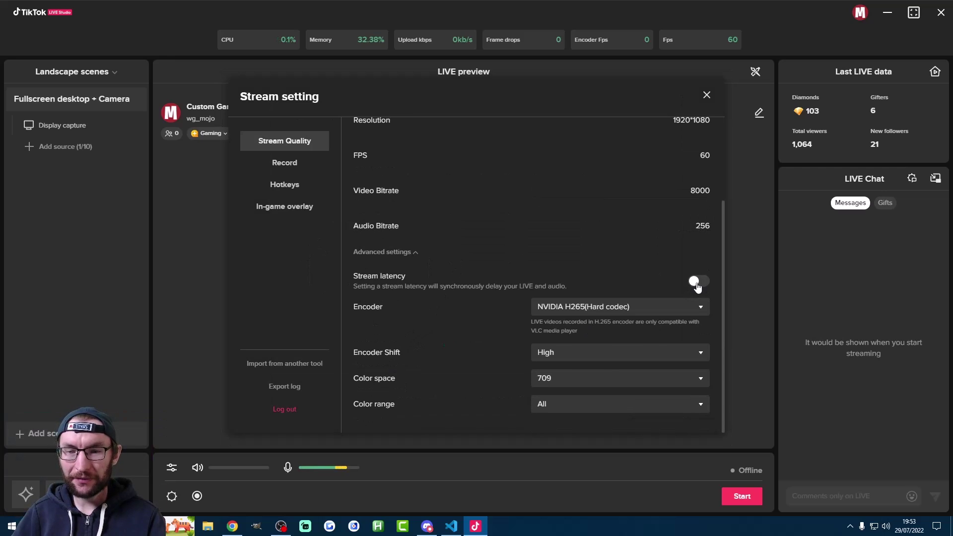
{"action": "double_click", "coordinate": [646, 308]}
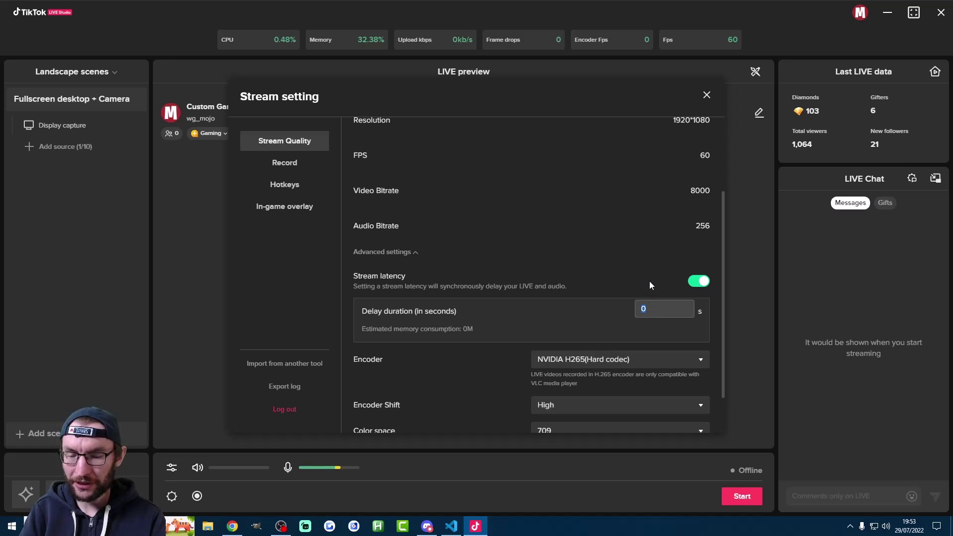
{"action": "type", "text": "30"}
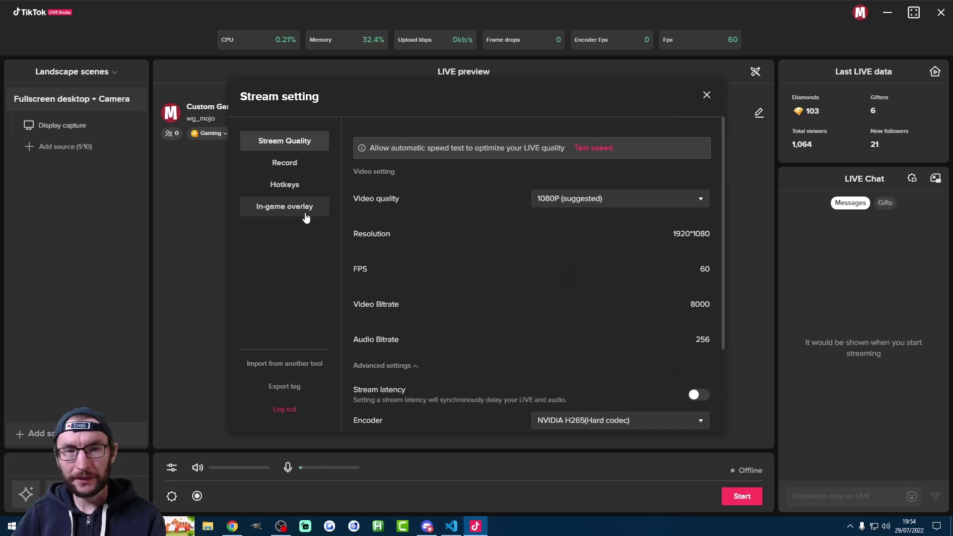
- Enable the in-game chat overlay, move the chat panel lower, show Gifts, and lock it
{"action": "left_click", "coordinate": [293, 211]}
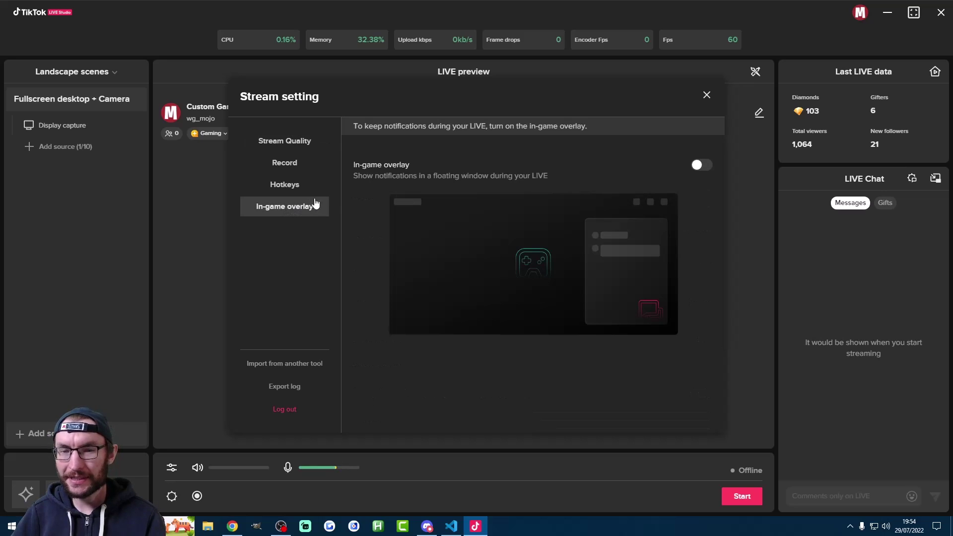
{"action": "left_click", "coordinate": [702, 165]}
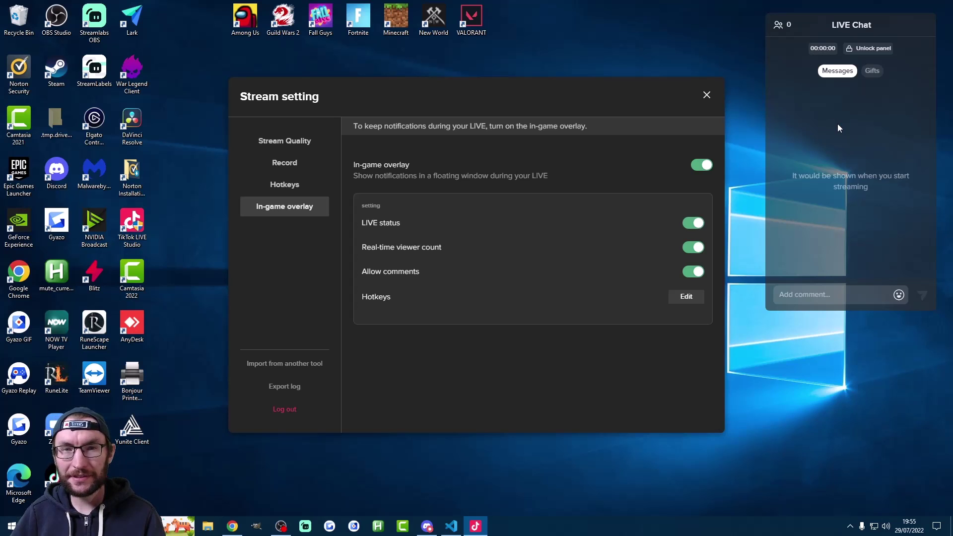
{"action": "left_click", "coordinate": [870, 48]}
{"action": "left_click_drag", "start_coordinate": [845, 27], "coordinate": [847, 62]}
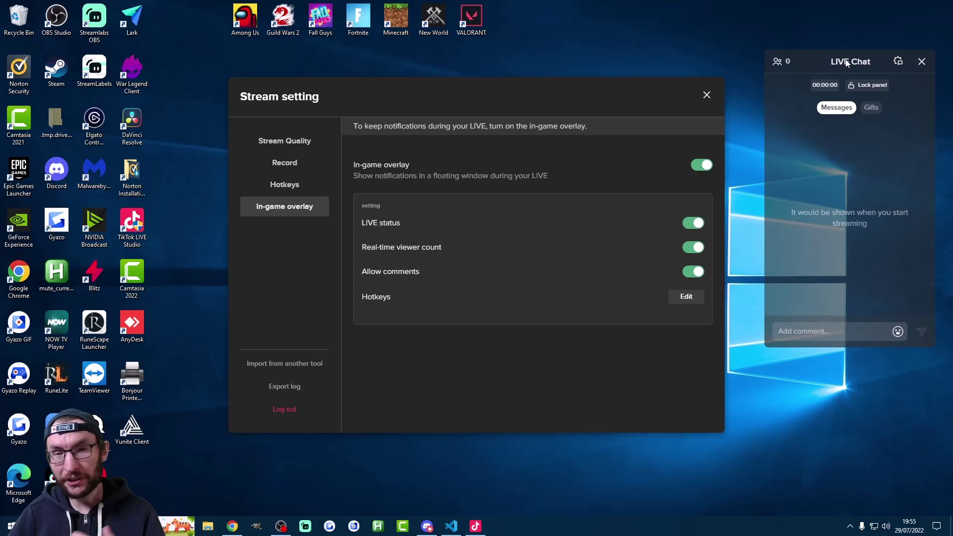
{"action": "left_click", "coordinate": [872, 110]}
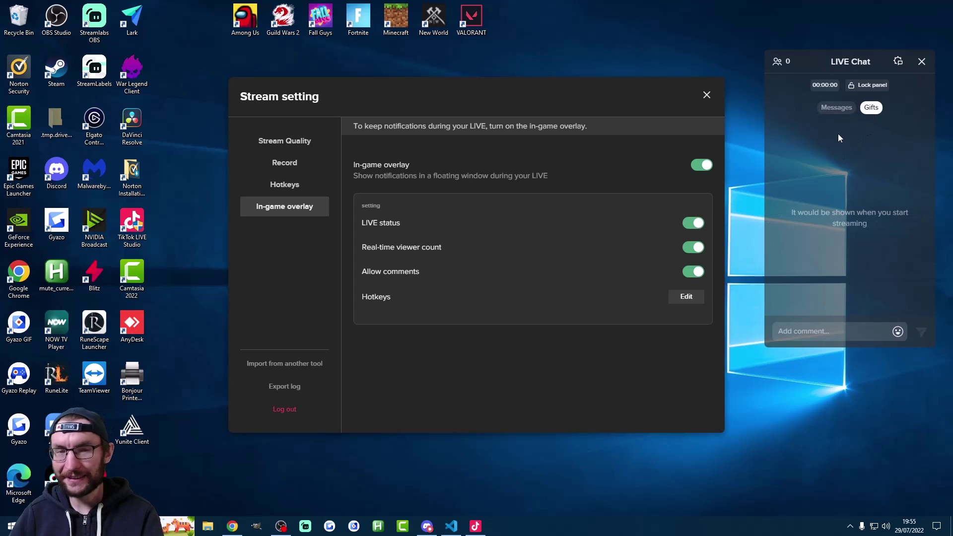
{"action": "left_click", "coordinate": [866, 85]}
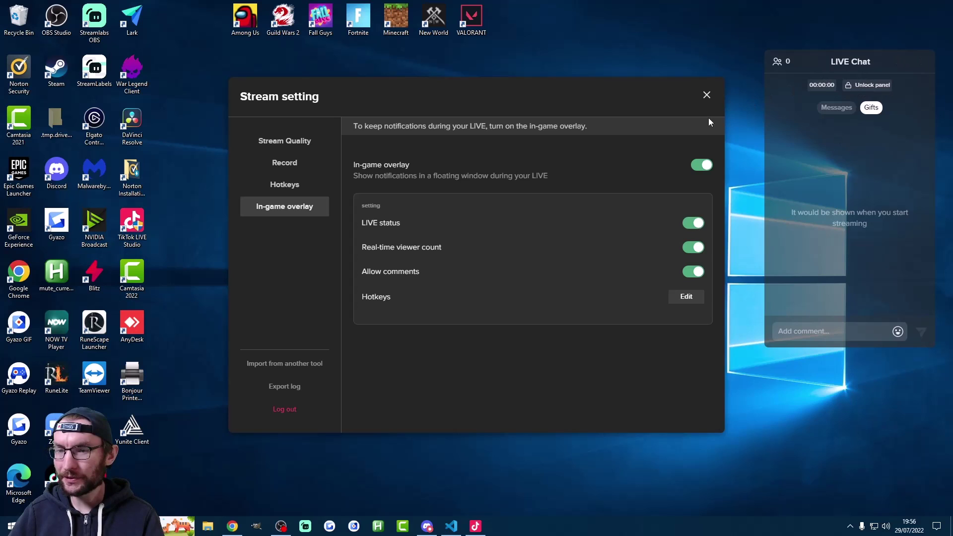
- Hide the LIVE status and real-time viewer count from the overlay
{"action": "left_click", "coordinate": [694, 228]}
{"action": "left_click", "coordinate": [689, 229]}
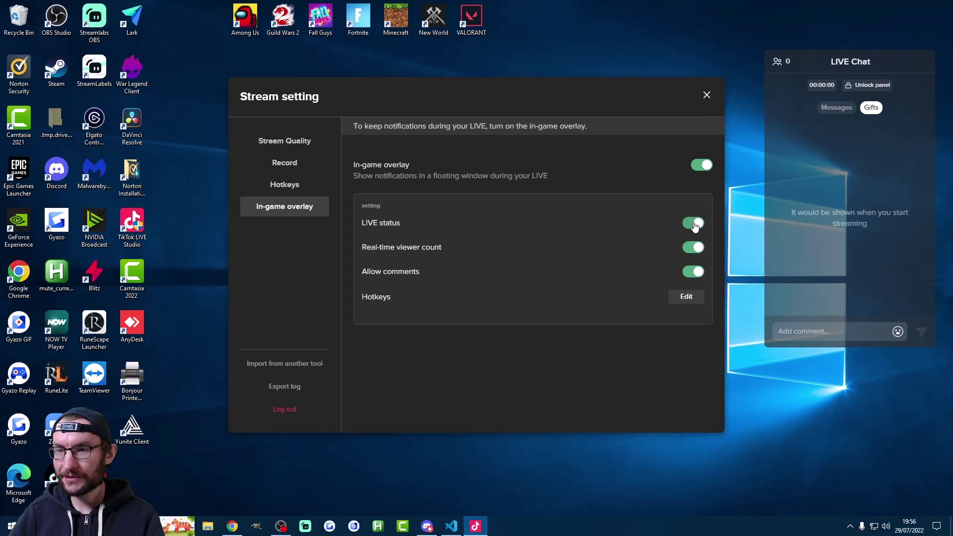
{"action": "left_click", "coordinate": [690, 229]}
{"action": "left_click", "coordinate": [693, 250]}
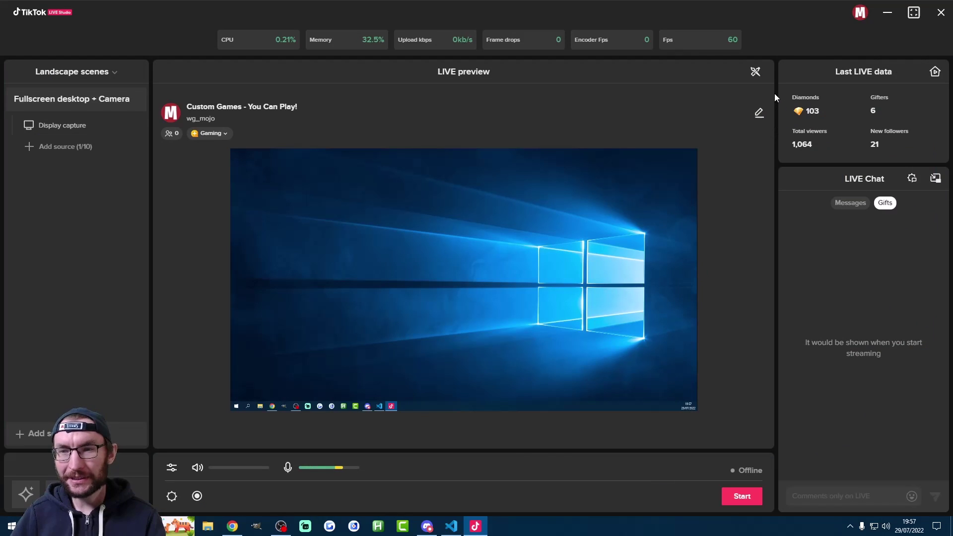
{"action": "left_click", "coordinate": [755, 72]}
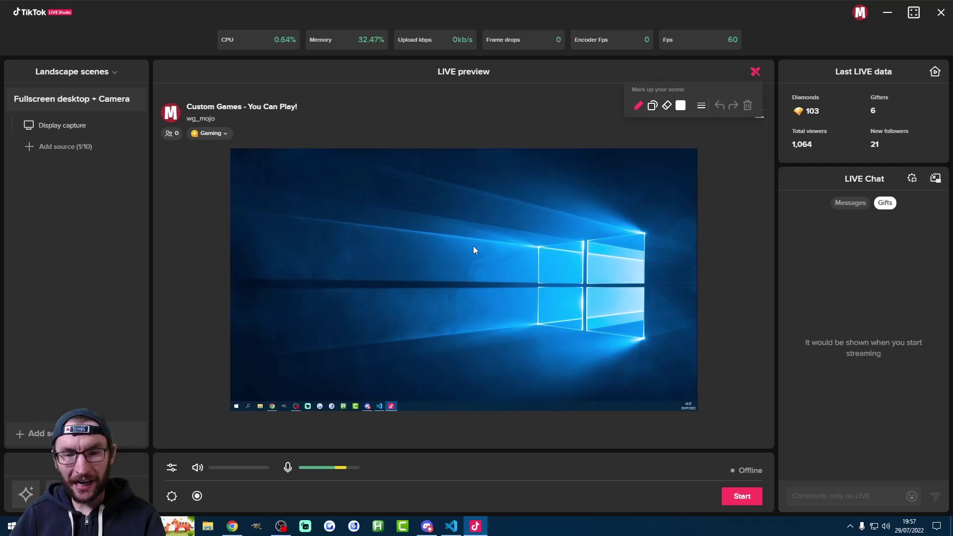
{"action": "mouse_move", "coordinate": [472, 231]}
{"action": "left_mouse_down"}
{"action": "mouse_move", "coordinate": [453, 229]}
{"action": "mouse_move", "coordinate": [490, 245]}
{"action": "mouse_move", "coordinate": [478, 235]}
{"action": "left_mouse_up"}
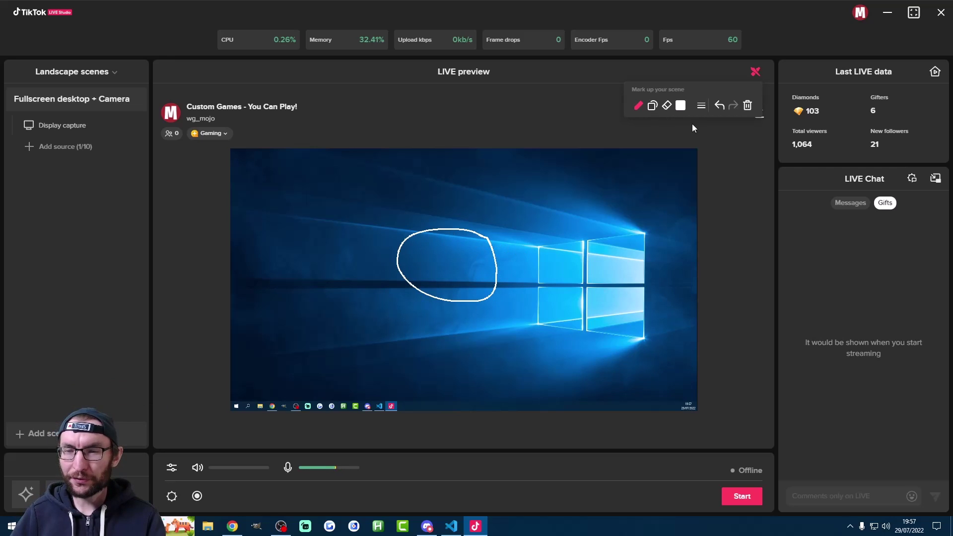
{"action": "left_click", "coordinate": [701, 105]}
{"action": "left_click_drag", "start_coordinate": [680, 72], "coordinate": [710, 72]}
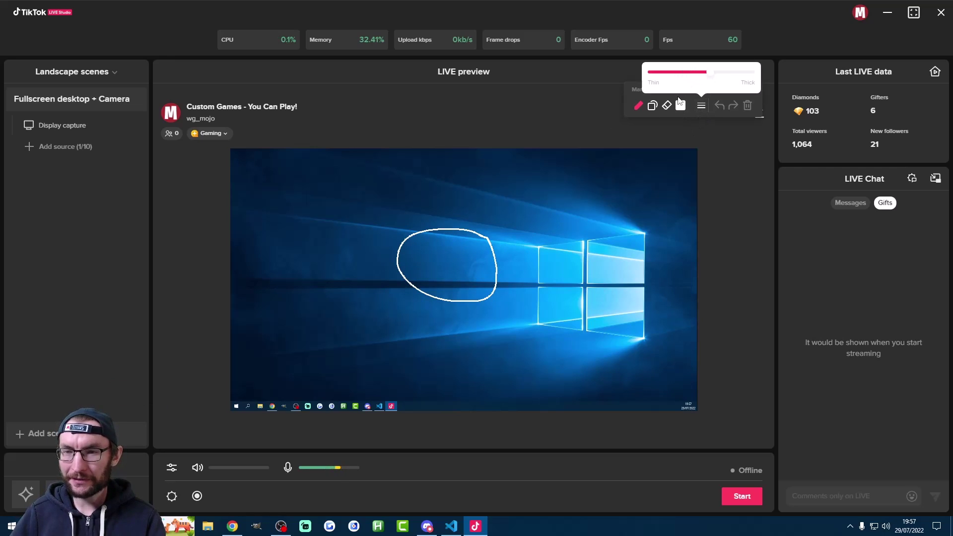
{"action": "left_click", "coordinate": [652, 105]}
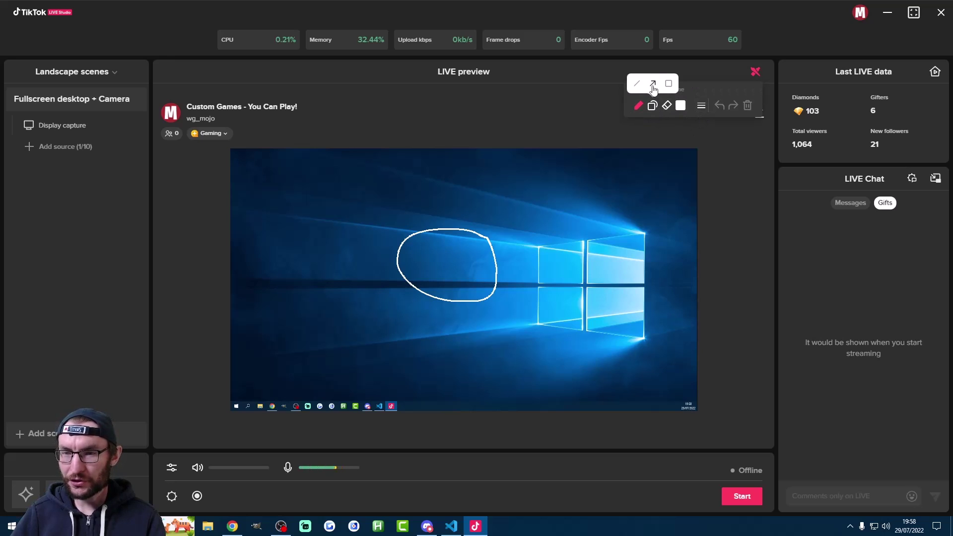
{"action": "left_click_drag", "start_coordinate": [559, 236], "coordinate": [544, 273]}
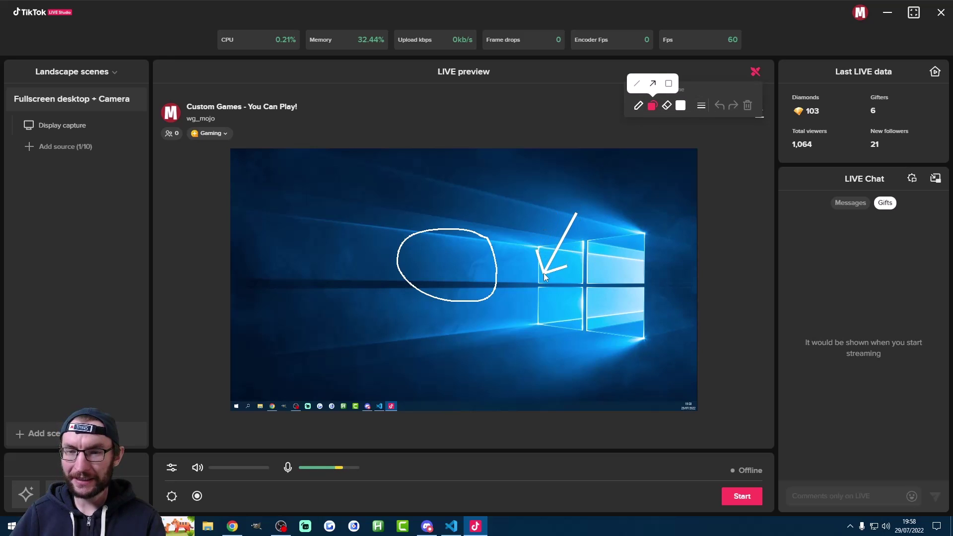
{"action": "left_click", "coordinate": [681, 105]}
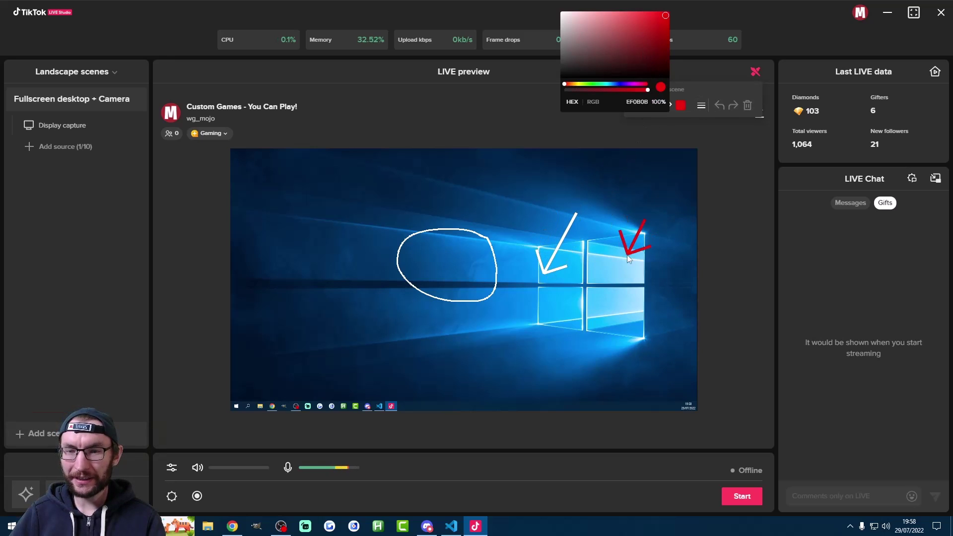
{"action": "left_click_drag", "start_coordinate": [627, 255], "coordinate": [593, 302]}
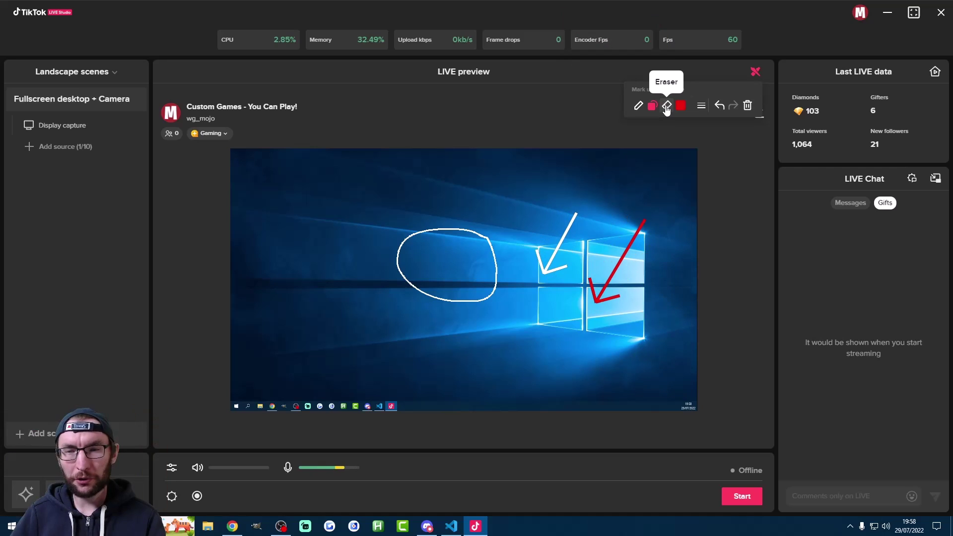
{"action": "left_click", "coordinate": [666, 108]}
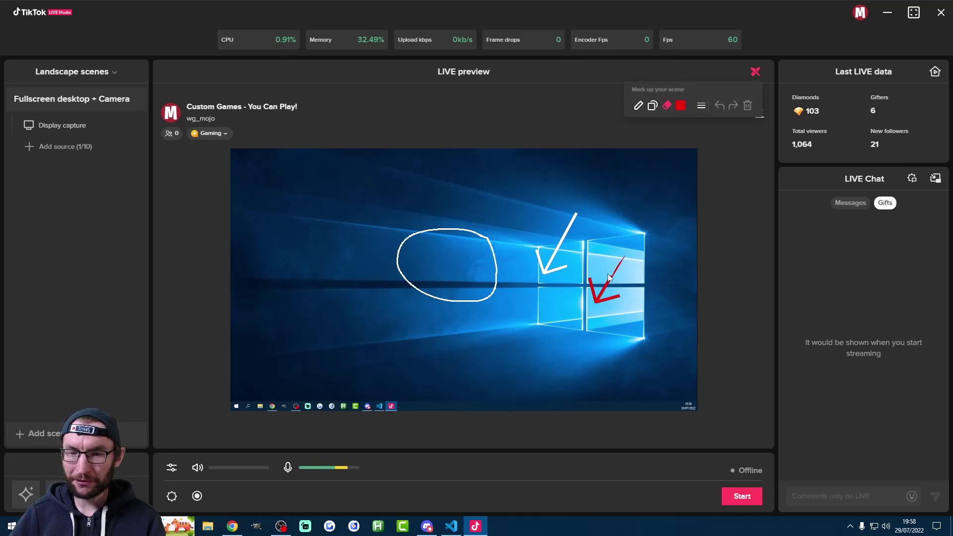
{"action": "left_click_drag", "start_coordinate": [619, 297], "coordinate": [603, 303]}
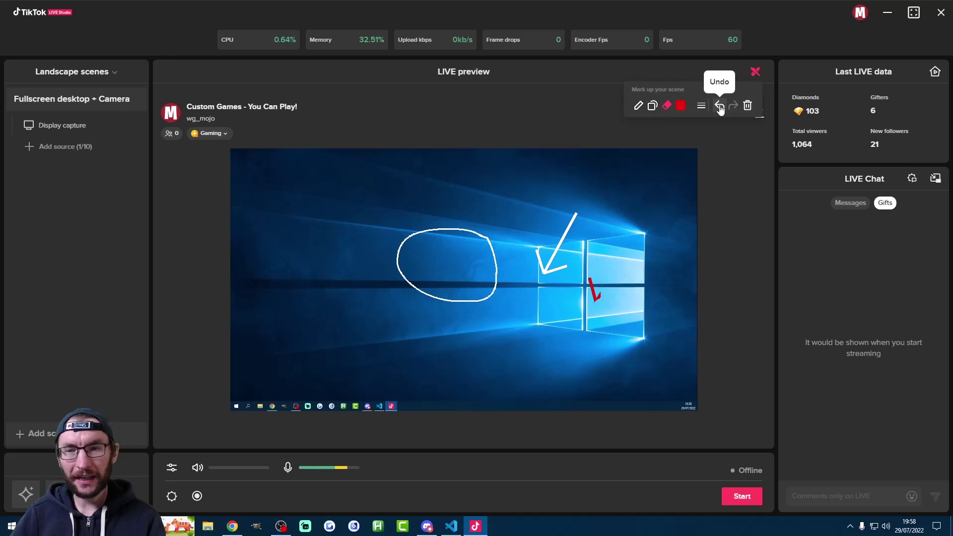
{"action": "left_click", "coordinate": [720, 107]}
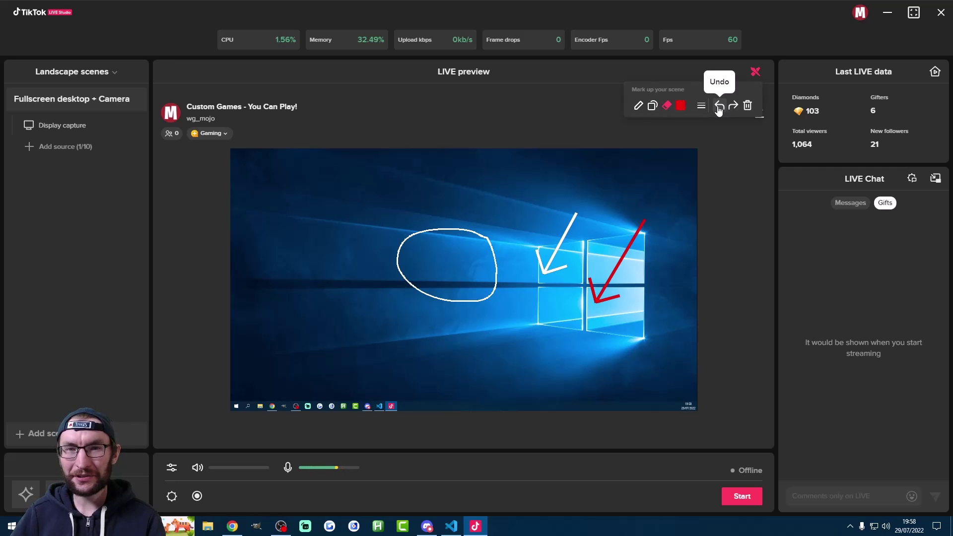
{"action": "left_click", "coordinate": [748, 107]}
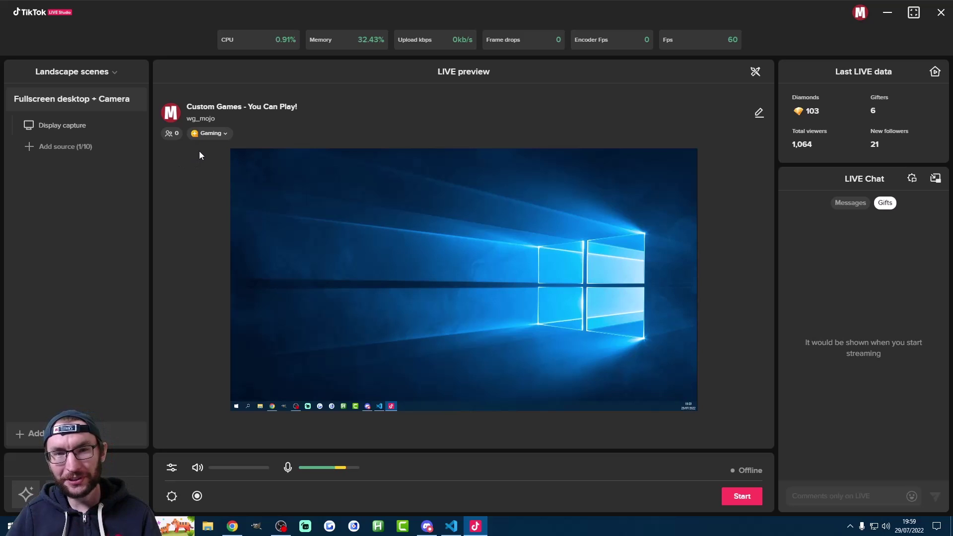
- Choose Link under Tools to open the Add link dialog
{"action": "left_click", "coordinate": [78, 147]}
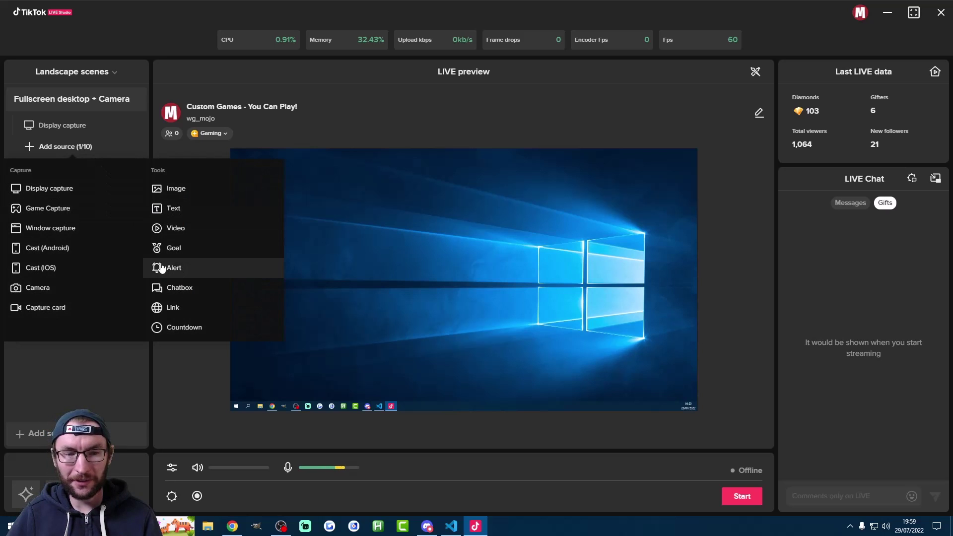
{"action": "left_click", "coordinate": [217, 310]}
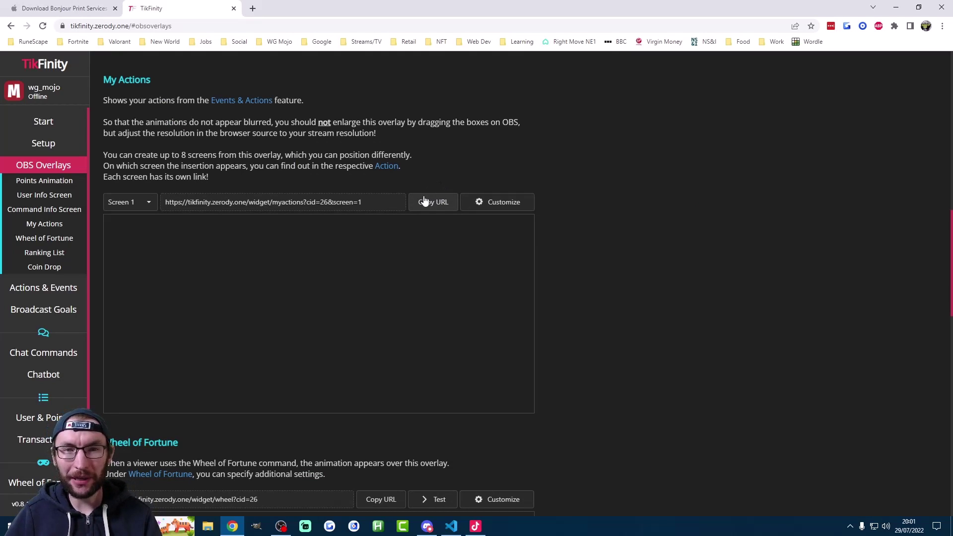
- Copy TikFinity's My Actions Screen 1 overlay URL and return to LIVE Studio
{"action": "left_click", "coordinate": [448, 211]}
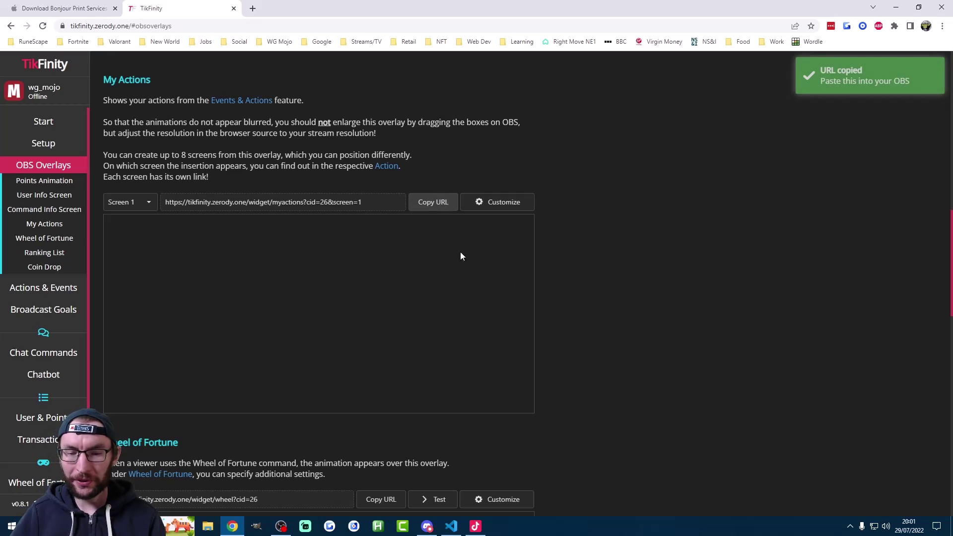
{"action": "left_click", "coordinate": [475, 526]}
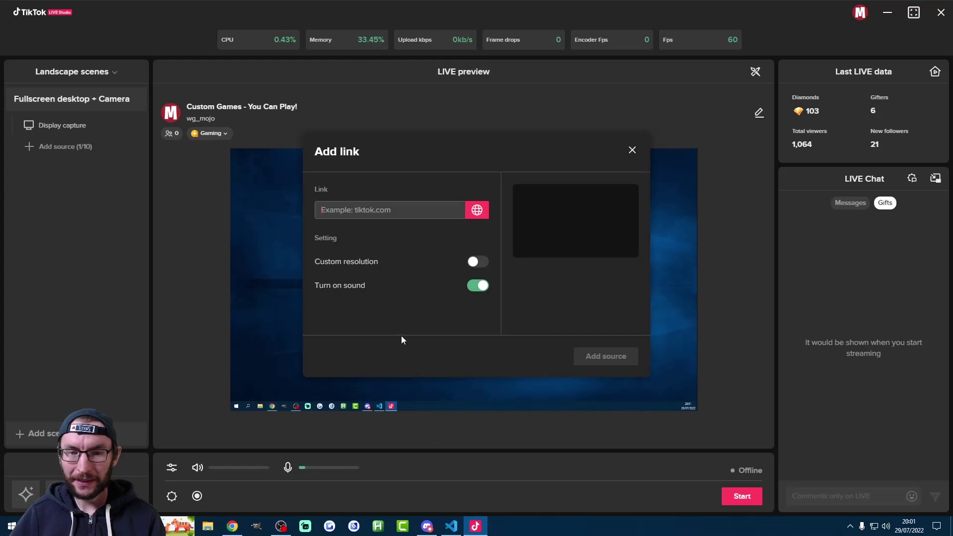
- Add the pasted TikFinity URL as a Link source with custom resolution 1920 × 1080
{"action": "left_click", "coordinate": [378, 210]}
{"action": "key", "text": "ctrl+v"}
{"action": "left_click", "coordinate": [478, 261]}
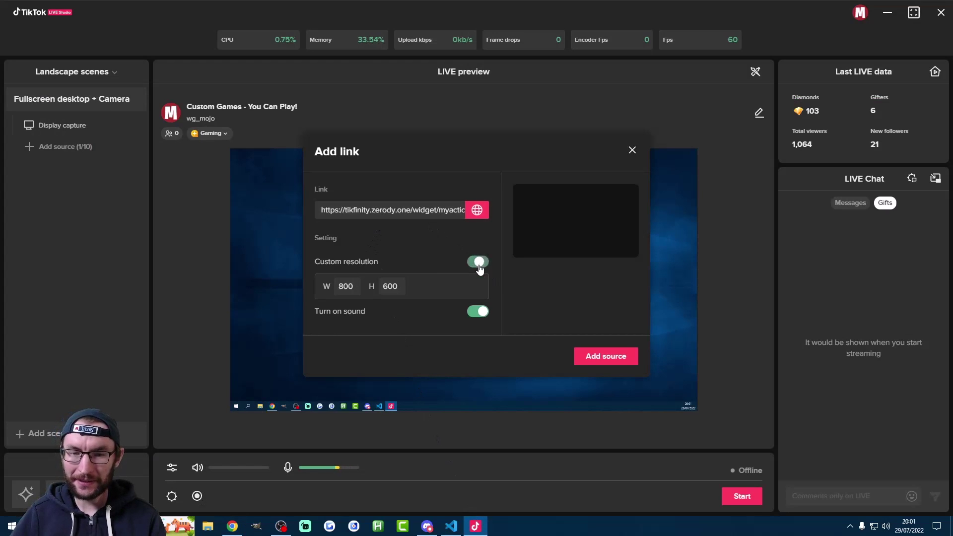
{"action": "double_click", "coordinate": [349, 287]}
{"action": "type", "text": "1920"}
{"action": "key", "text": "Tab"}
{"action": "type", "text": "1080"}
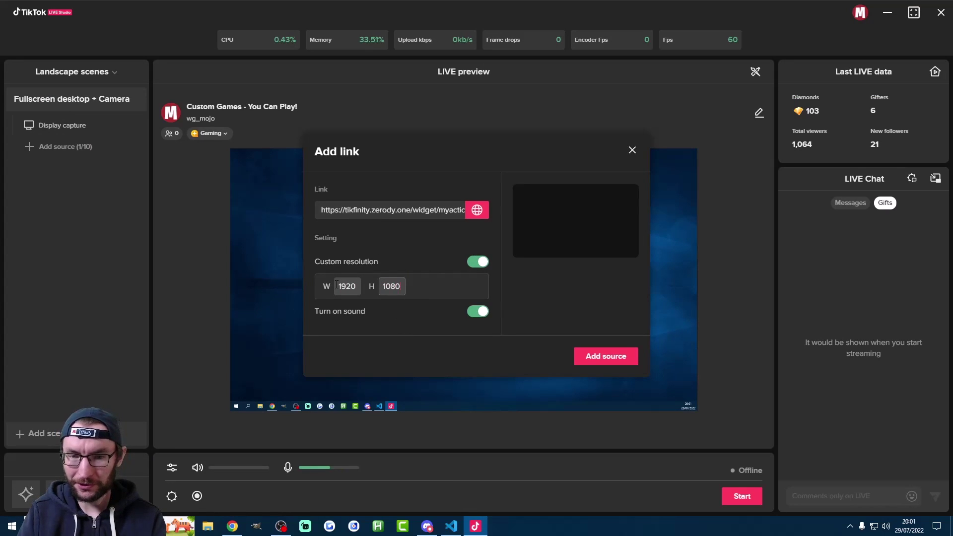
{"action": "left_click", "coordinate": [604, 357]}
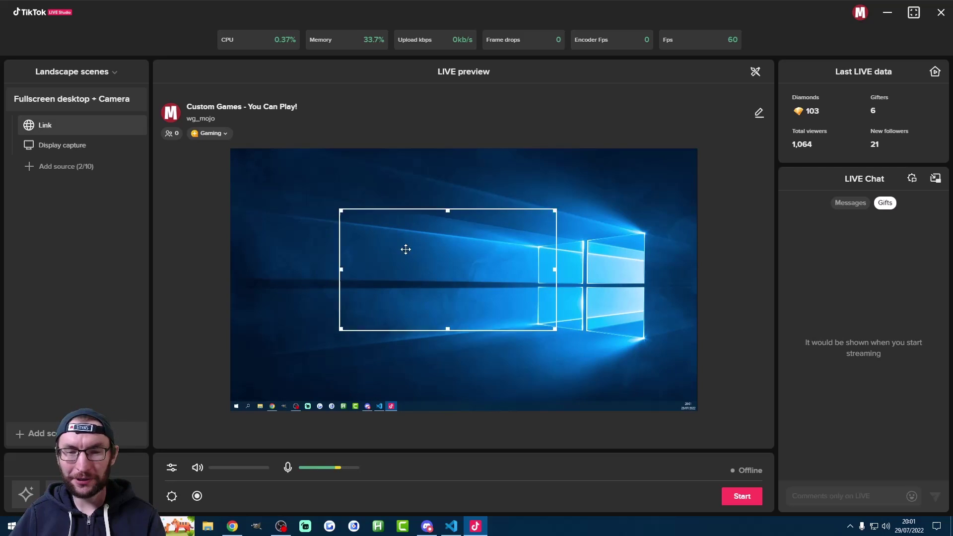
- Stretch the link source's box corners to fill the whole preview
{"action": "left_click_drag", "start_coordinate": [405, 249], "coordinate": [382, 240]}
{"action": "left_click_drag", "start_coordinate": [315, 203], "coordinate": [232, 154]}
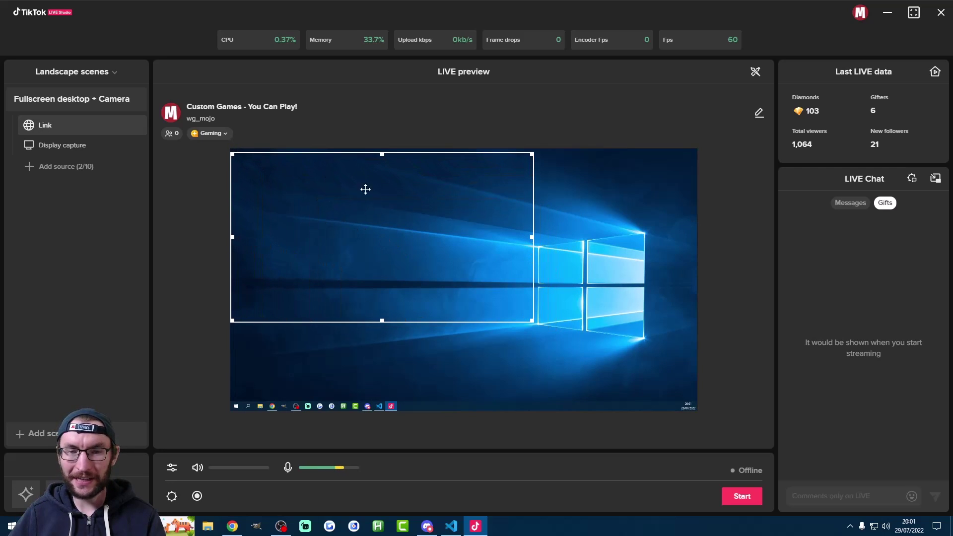
{"action": "left_click_drag", "start_coordinate": [532, 321], "coordinate": [697, 410]}
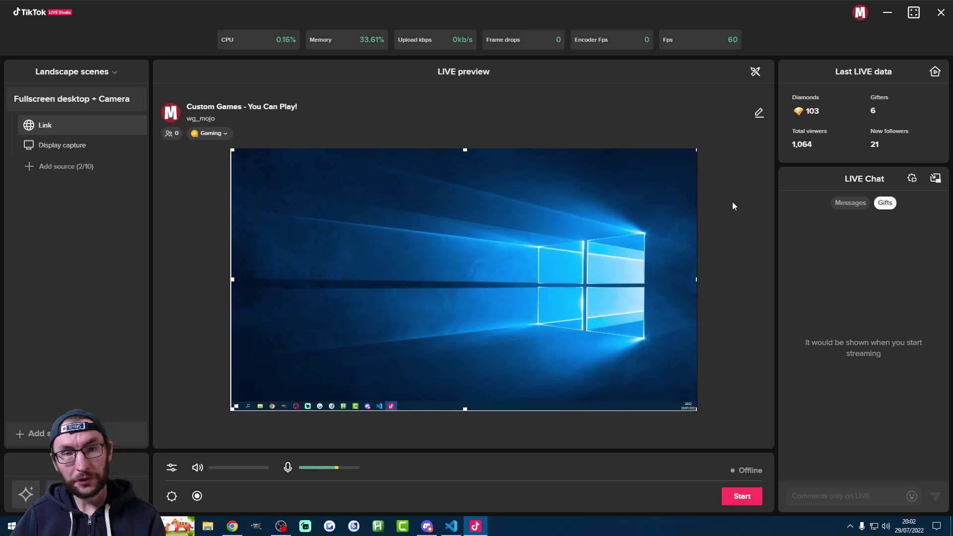